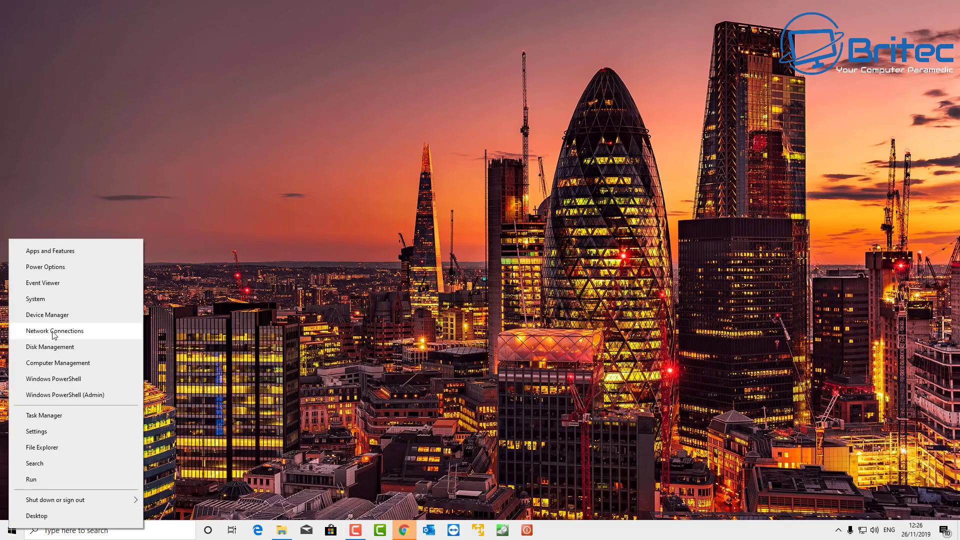
- Open Device Manager, centre it, and expand Sound, video and game controllers to select Realtek(R) Audio
click(50, 316)
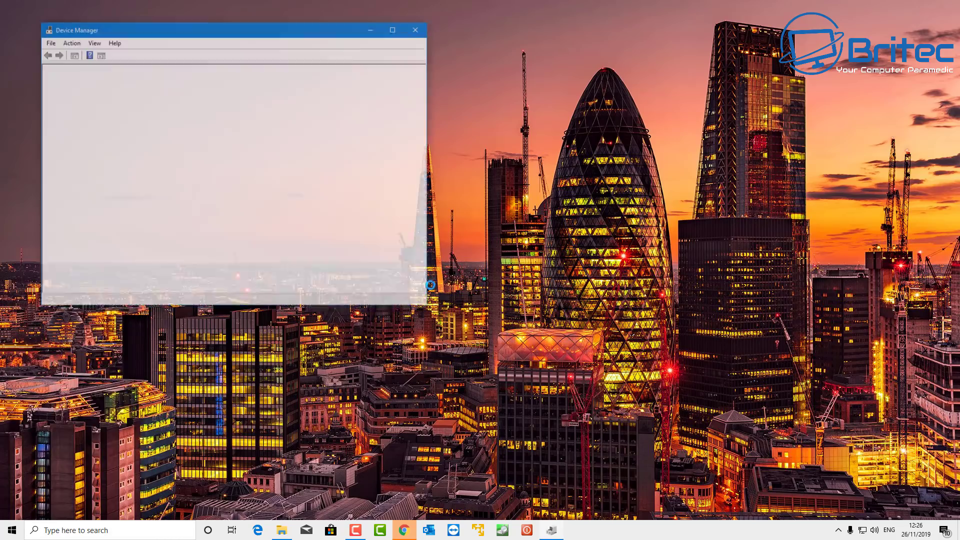
drag(286, 31, 499, 131)
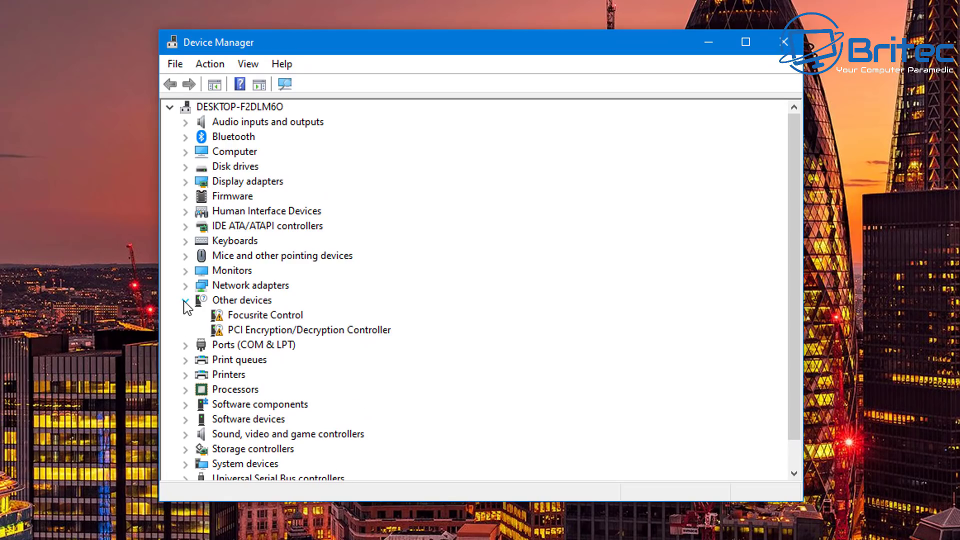
click(185, 301)
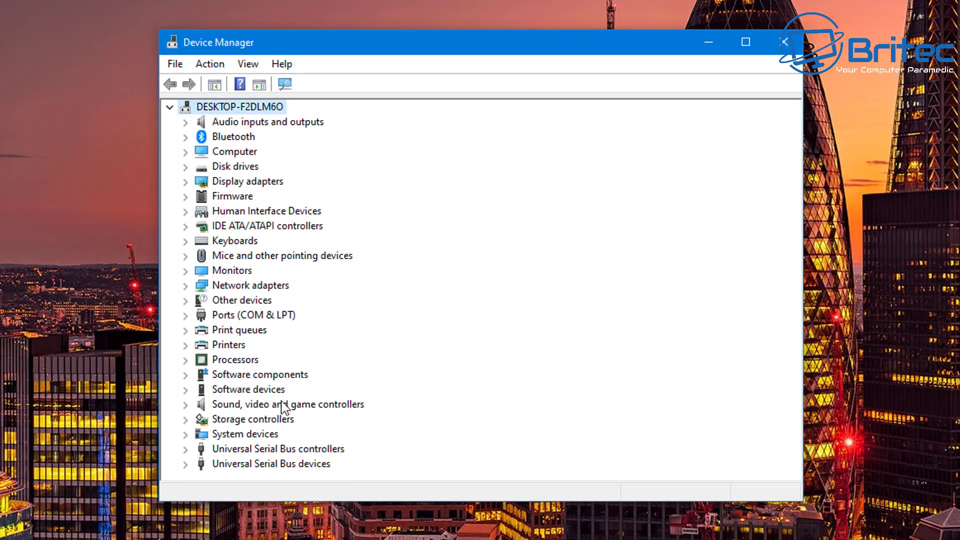
click(186, 390)
click(186, 390)
click(186, 404)
click(250, 434)
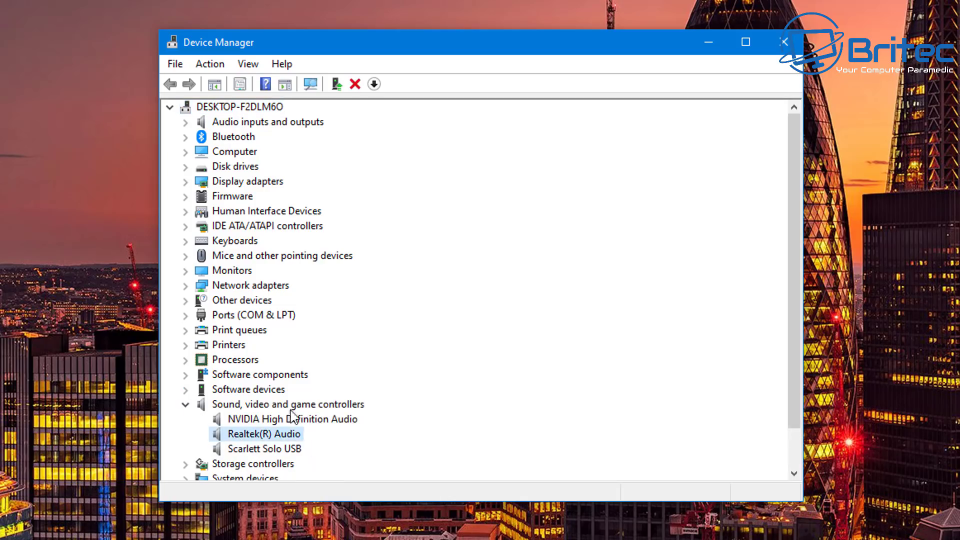
- Search automatically for an updated Realtek(R) Audio driver and dismiss the already-installed result
right_click(242, 438)
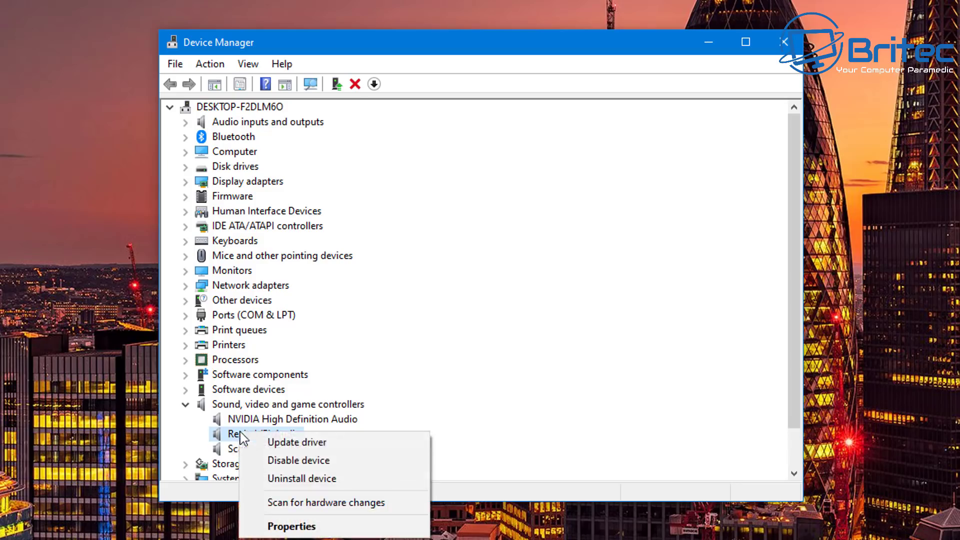
click(277, 442)
click(354, 231)
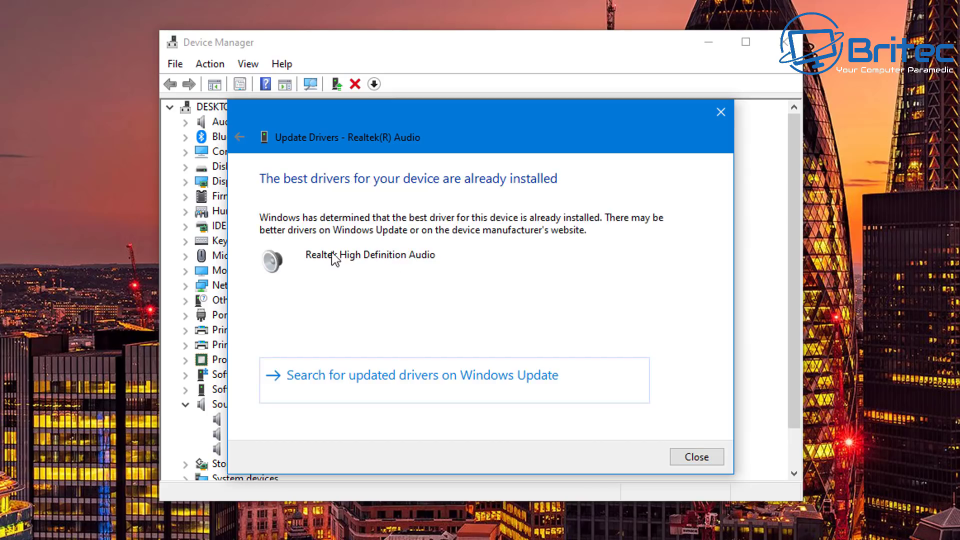
click(720, 109)
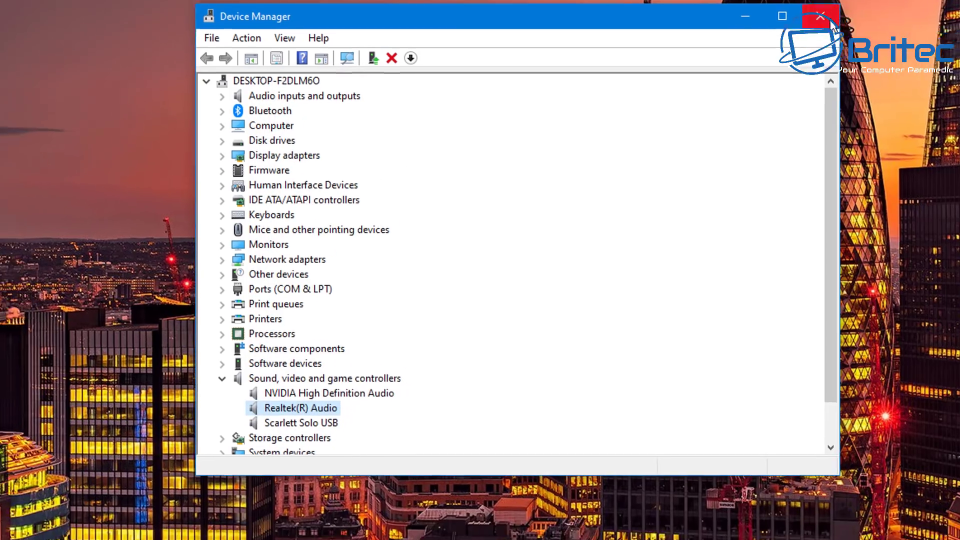
- Close Device Manager and launch System Information through an msinfo search
click(784, 42)
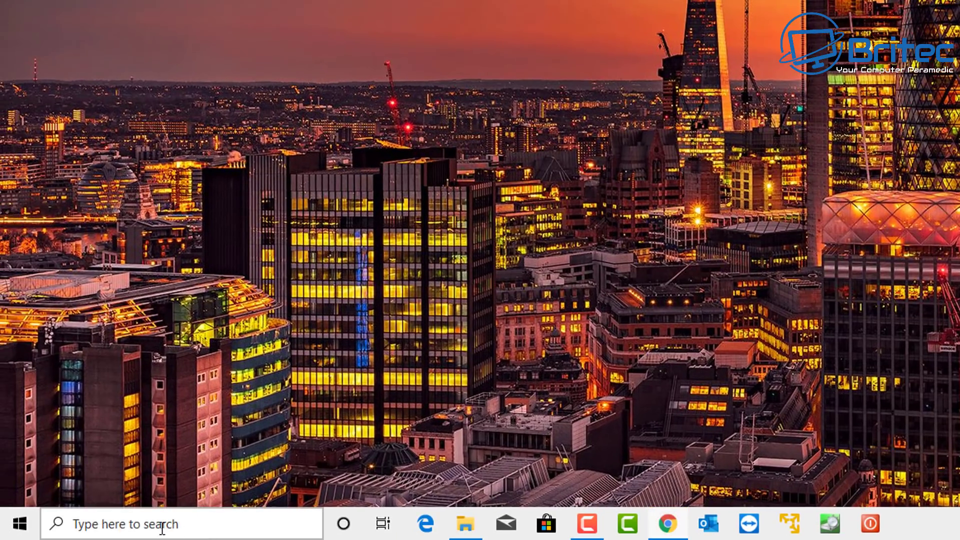
click(127, 524)
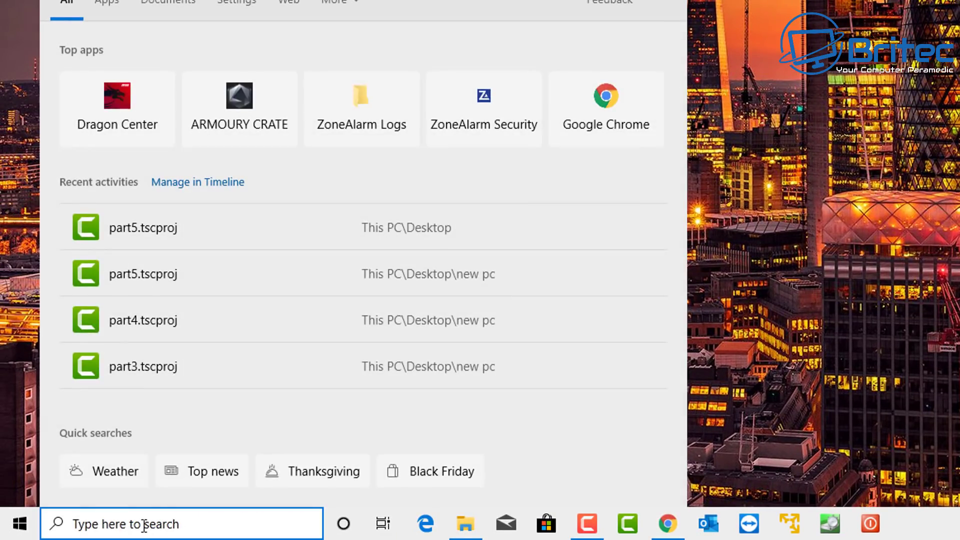
text(msinfo)
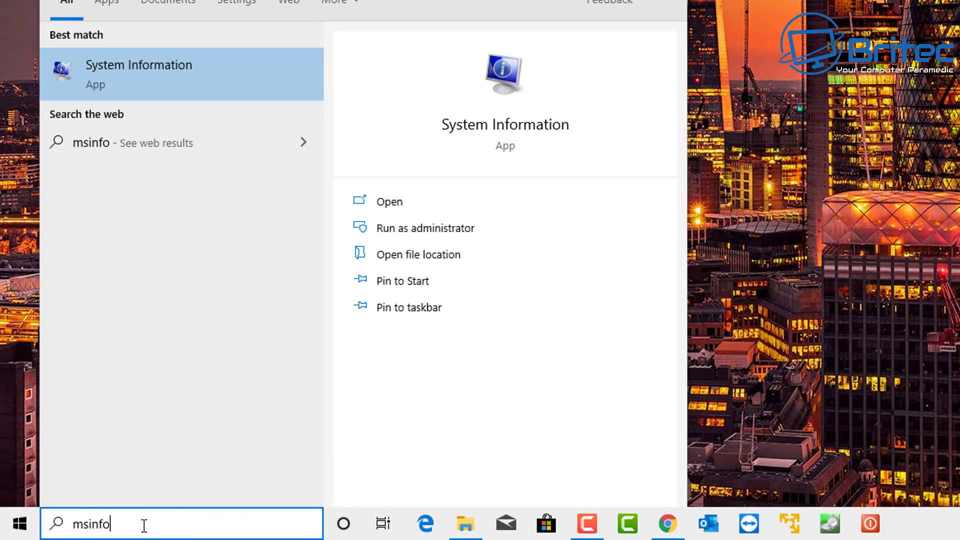
click(141, 70)
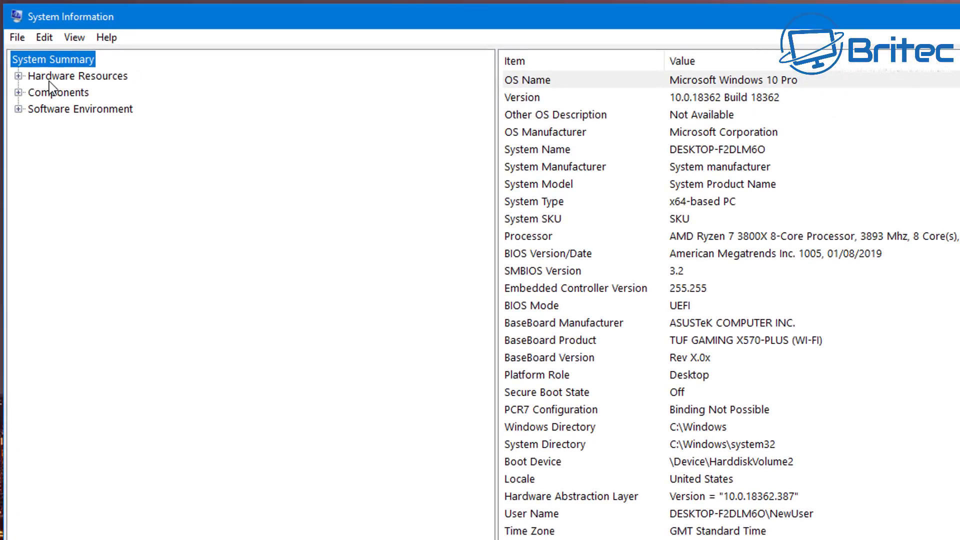
- View Components > Sound Device, then read BaseBoard Product ASUSTeK TUF GAMING X570-PLUS (WI-FI) in System Summary
click(50, 79)
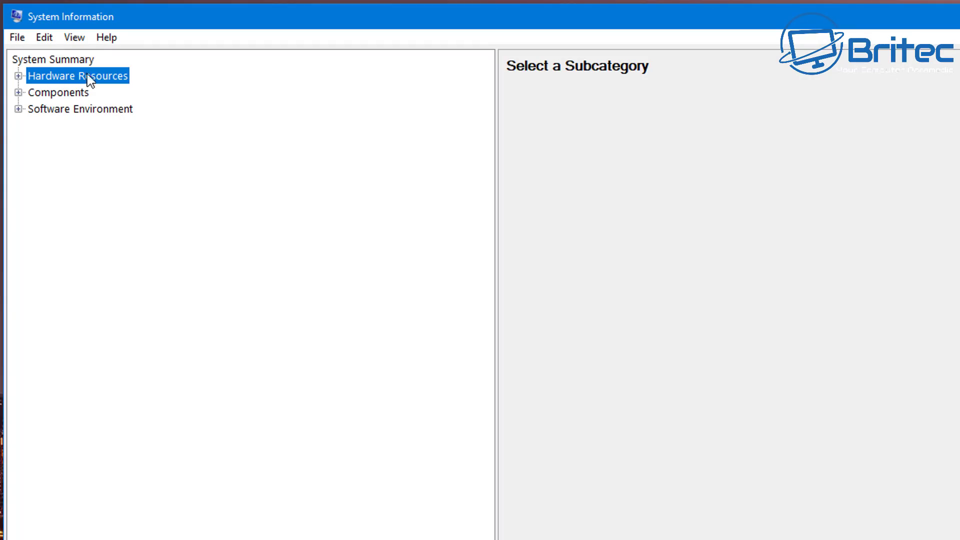
click(18, 76)
click(18, 76)
click(66, 94)
click(18, 93)
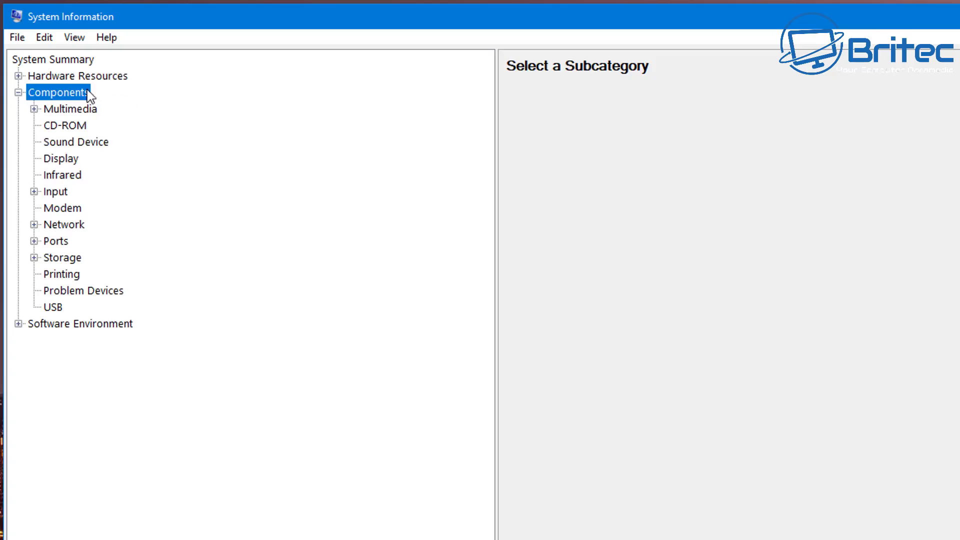
click(69, 143)
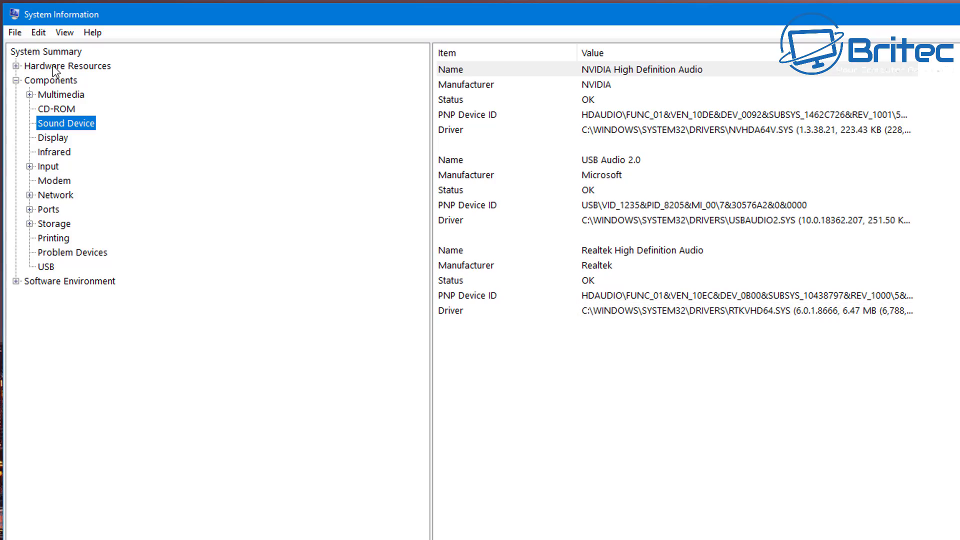
click(52, 52)
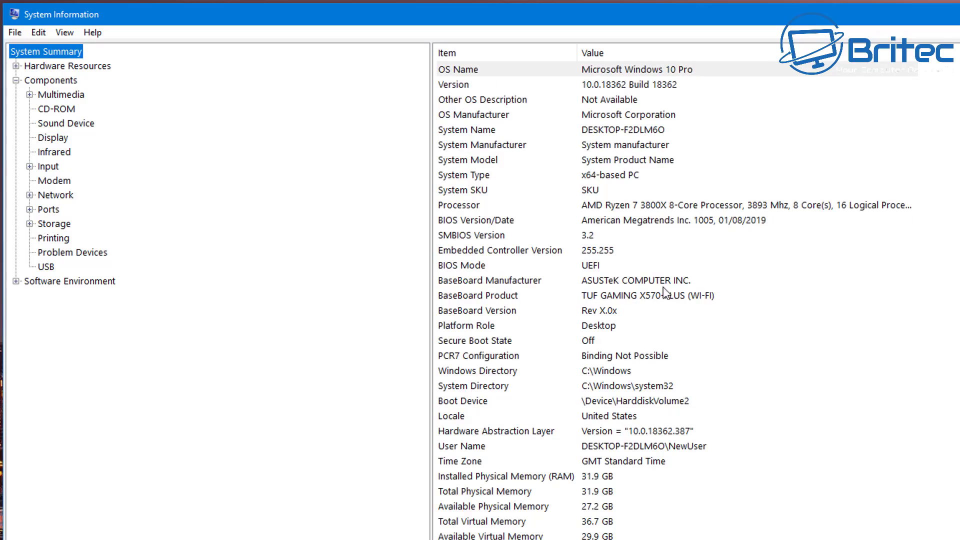
click(719, 299)
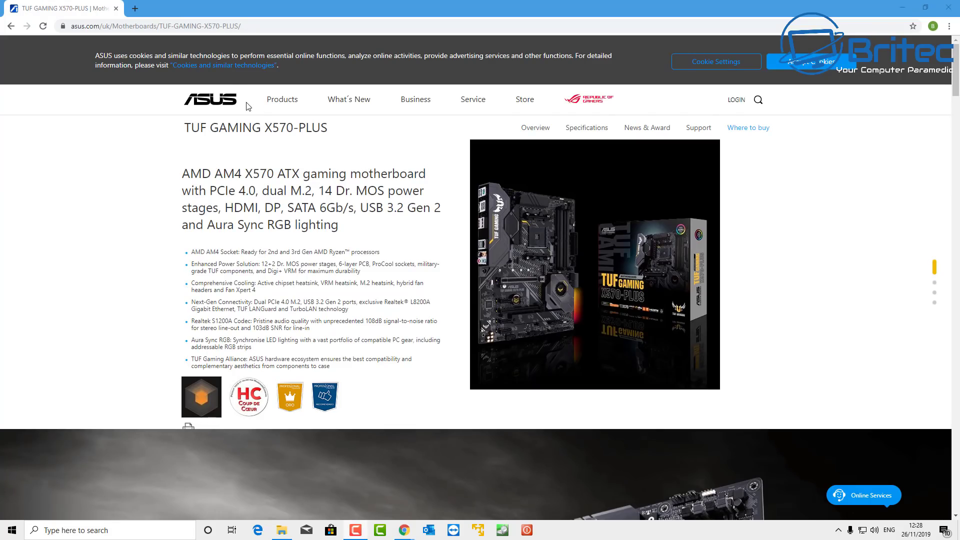
- List TUF GAMING X570-PLUS Windows 10 64-bit downloads, down to Realtek Audio Driver 6.0.1.8666
click(701, 131)
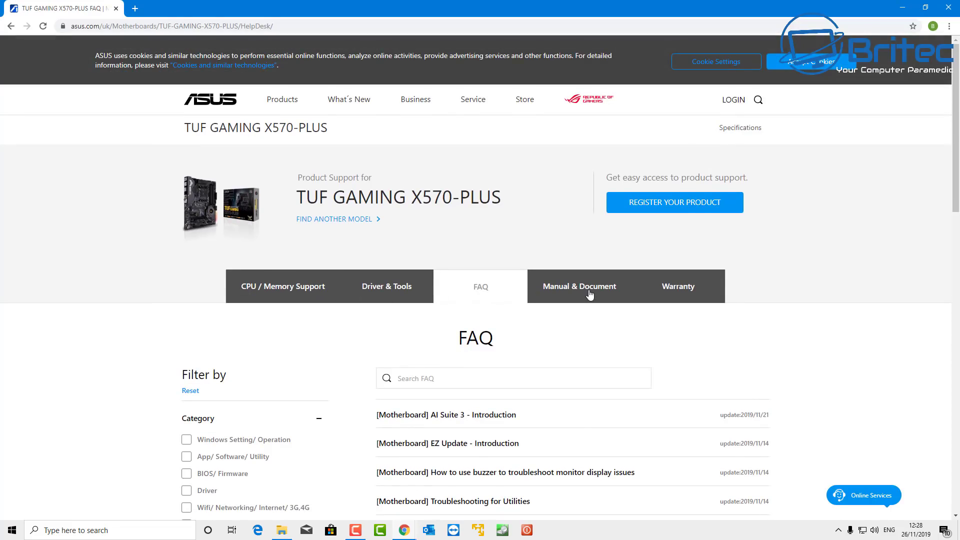
click(384, 289)
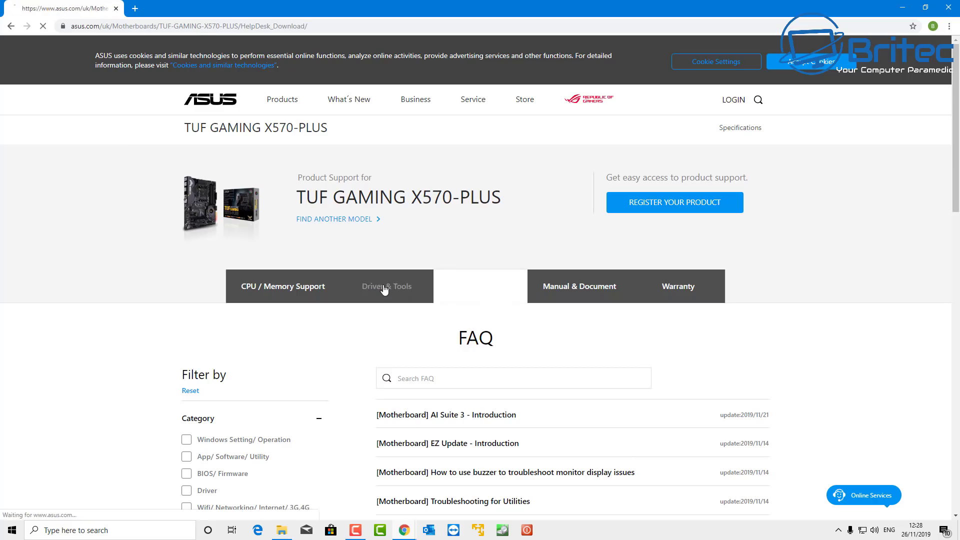
scroll(409, 293, down, 2)
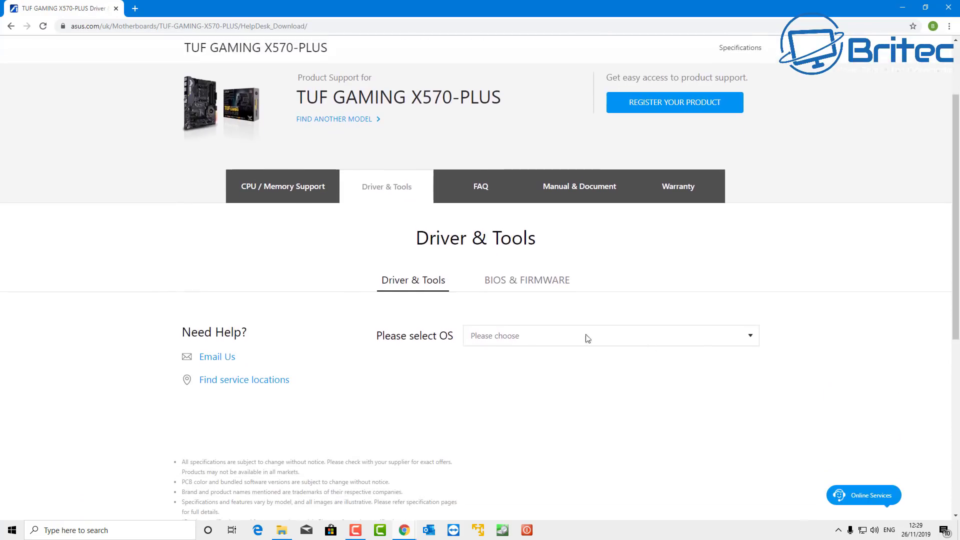
click(750, 336)
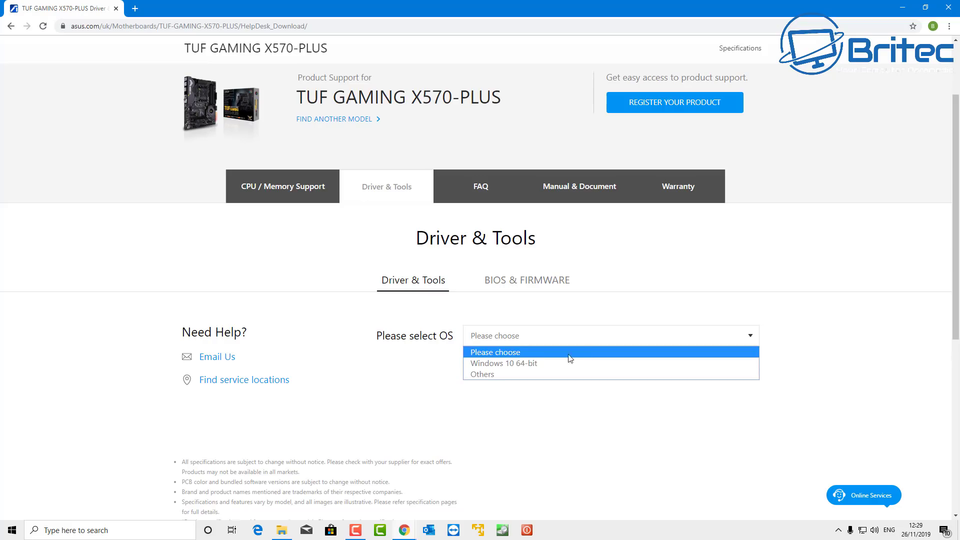
click(540, 363)
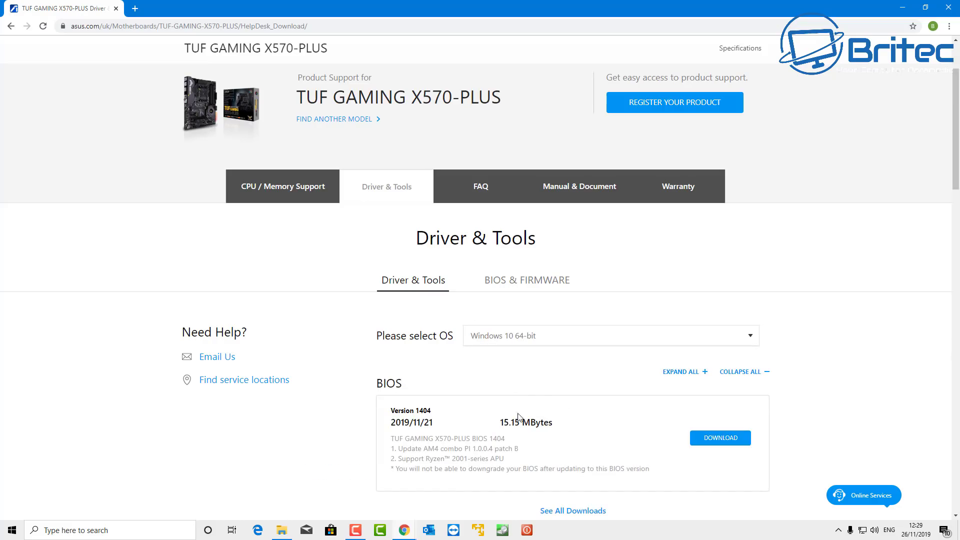
scroll(542, 401, down, 6)
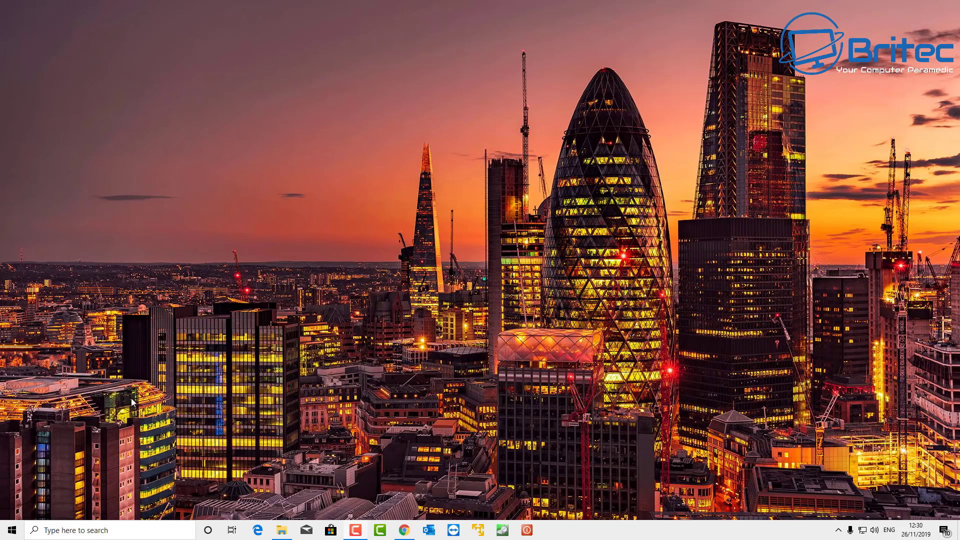
- Open Windows Settings from the Start menu and go to the System section
click(4, 534)
click(12, 483)
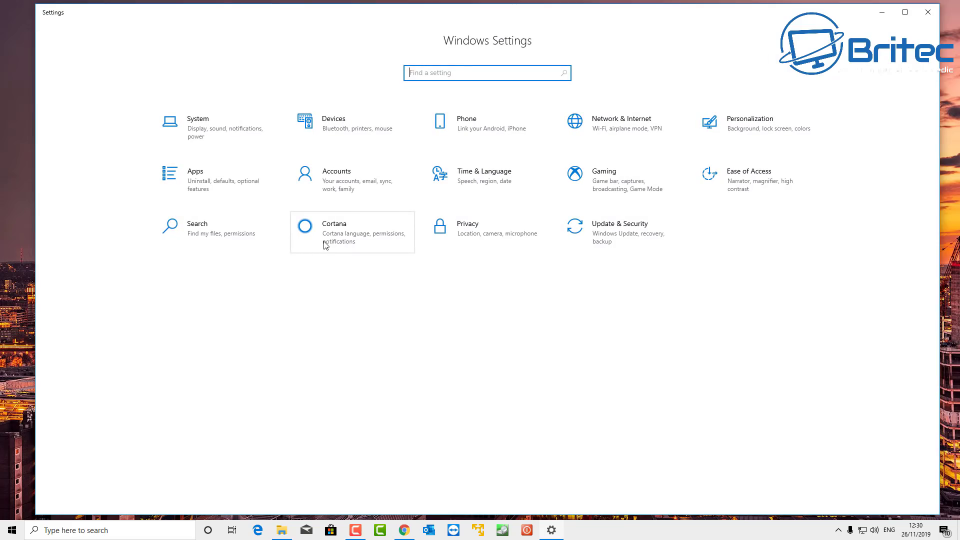
click(215, 134)
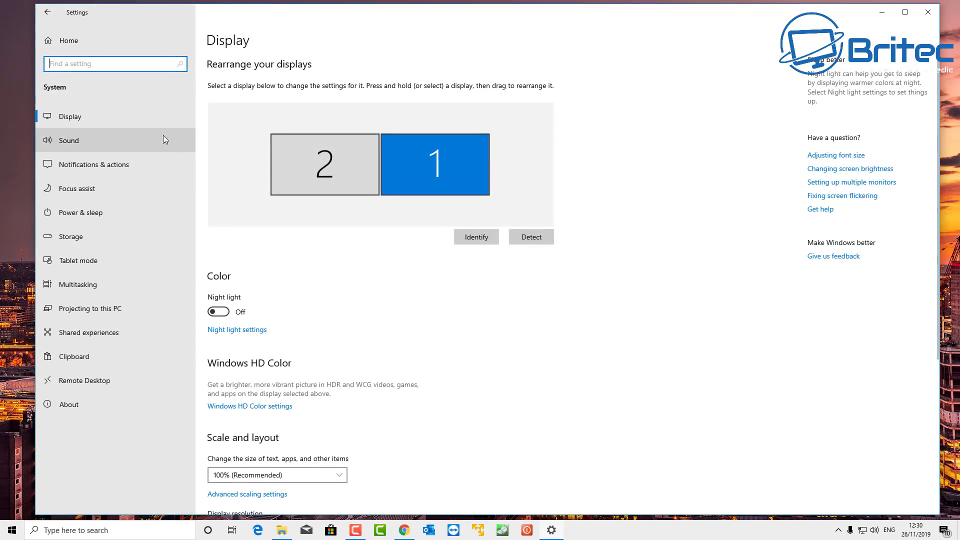
- On the Sound page, raise the master volume to 100 and start the output troubleshooter
click(68, 142)
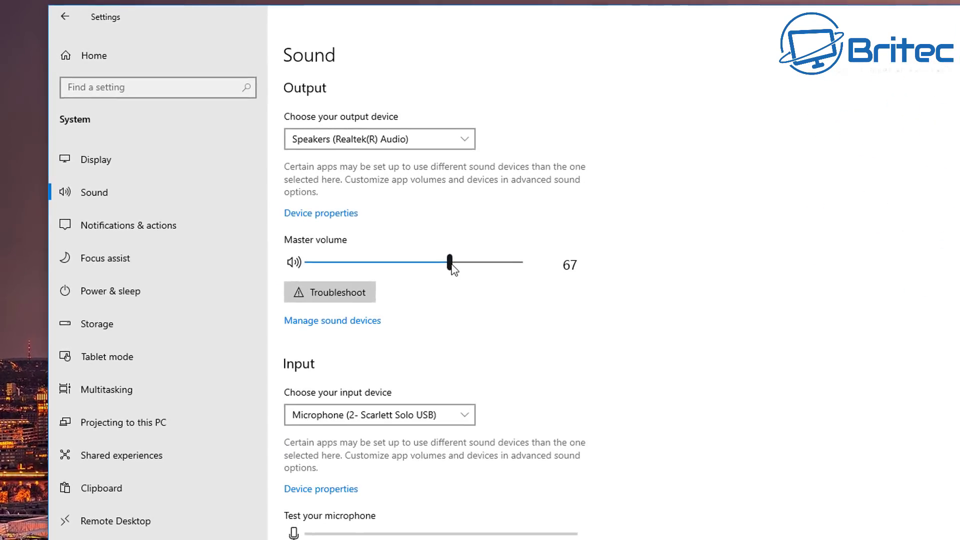
drag(451, 265, 544, 270)
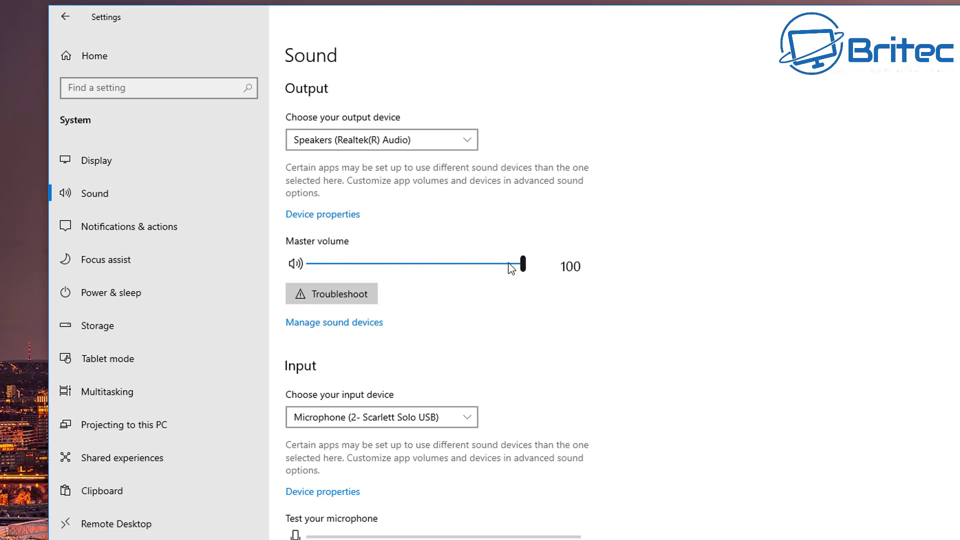
mouse_move(520, 266)
mouse_down()
mouse_move(448, 266)
mouse_move(537, 270)
mouse_up()
click(332, 298)
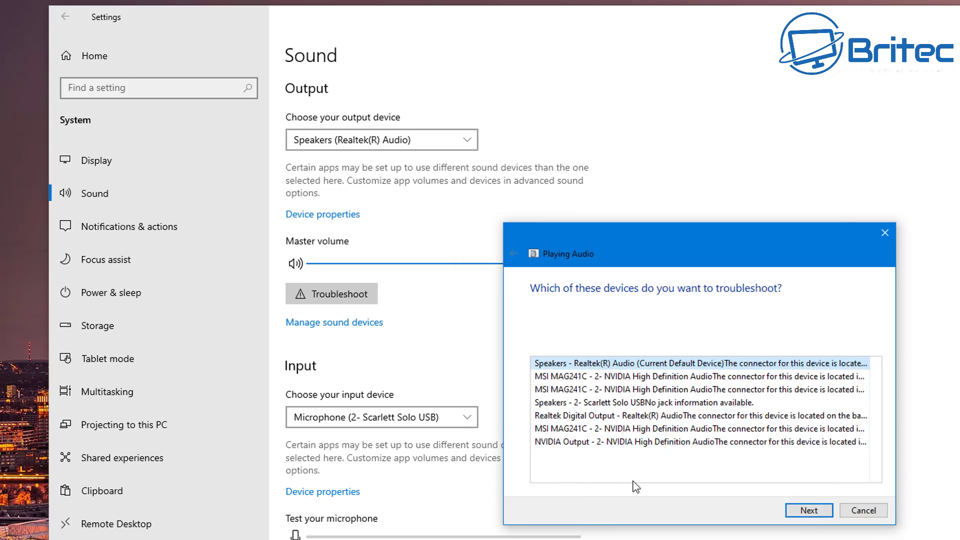
- Run the Playing Audio troubleshooter on the default Realtek speakers
click(809, 512)
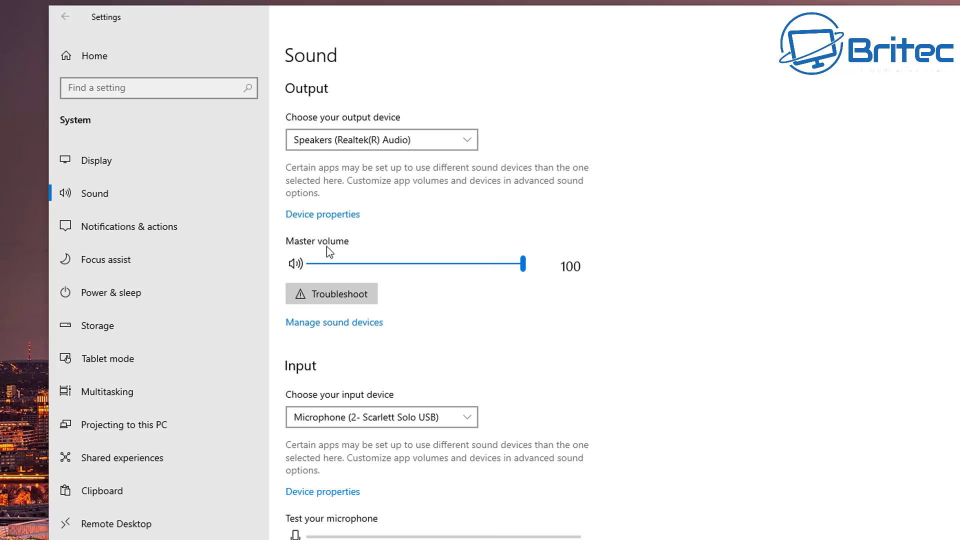
click(328, 324)
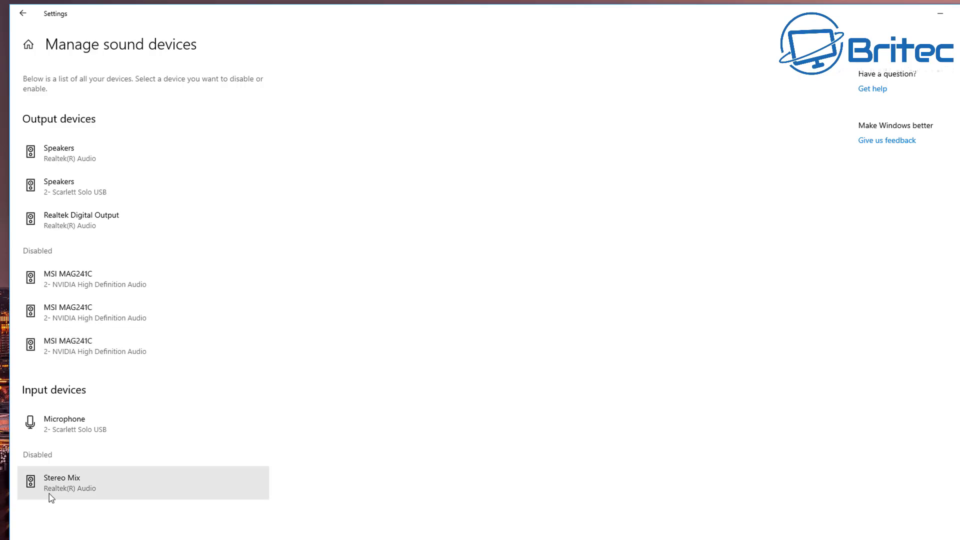
click(58, 160)
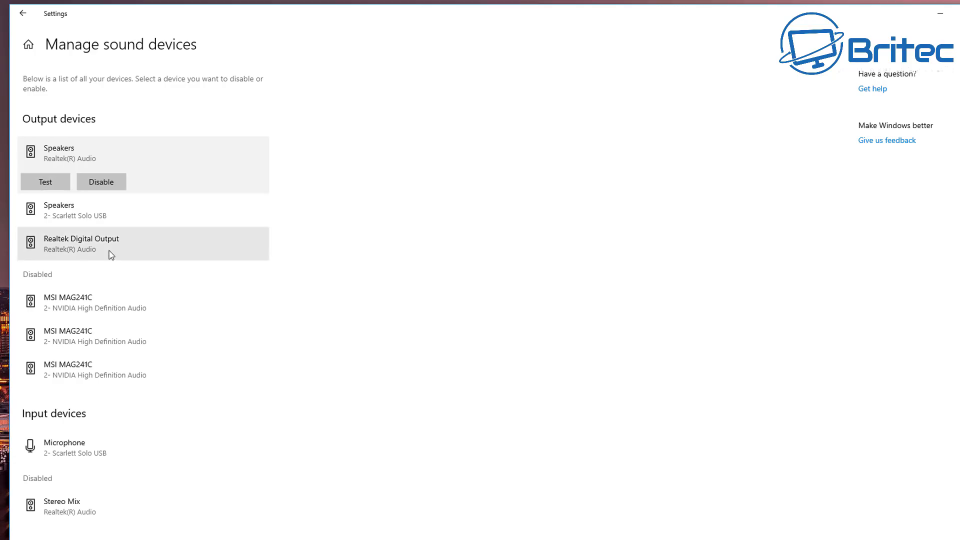
click(20, 15)
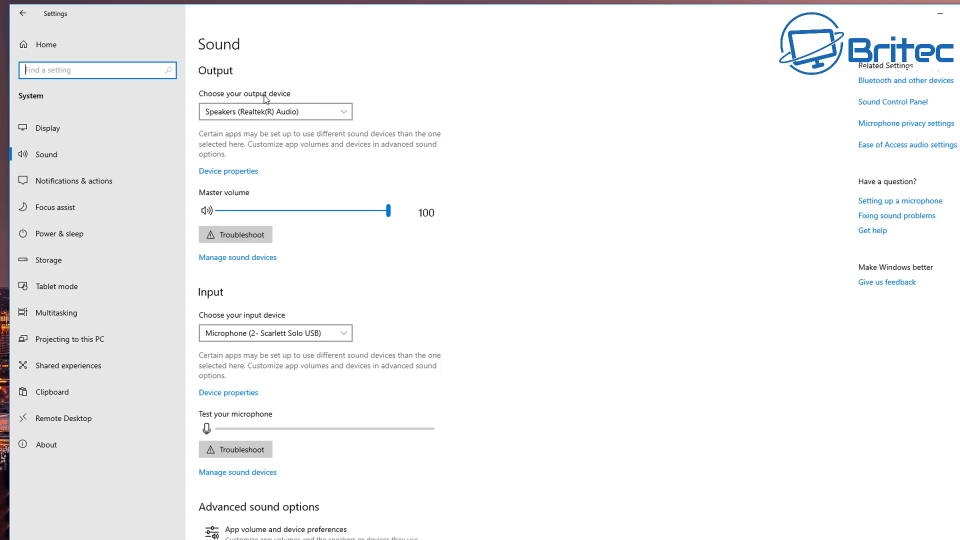
click(341, 113)
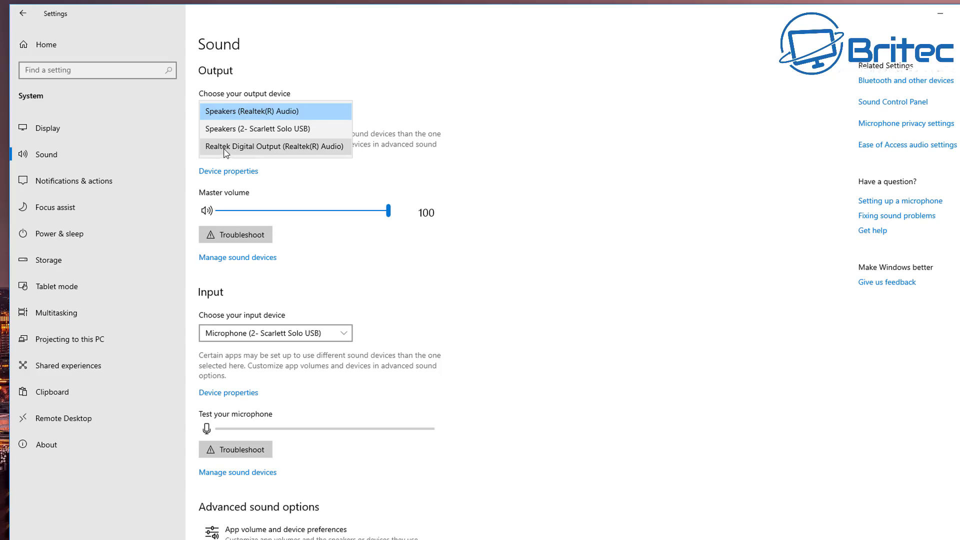
click(260, 118)
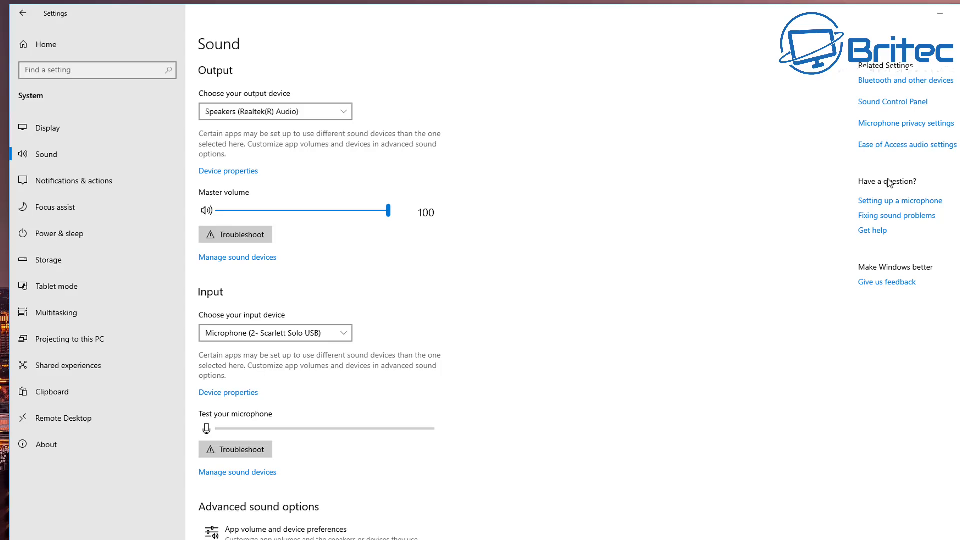
- Open the Sound Control Panel, centre it, and start Speaker Setup for Speakers (Realtek)
click(911, 110)
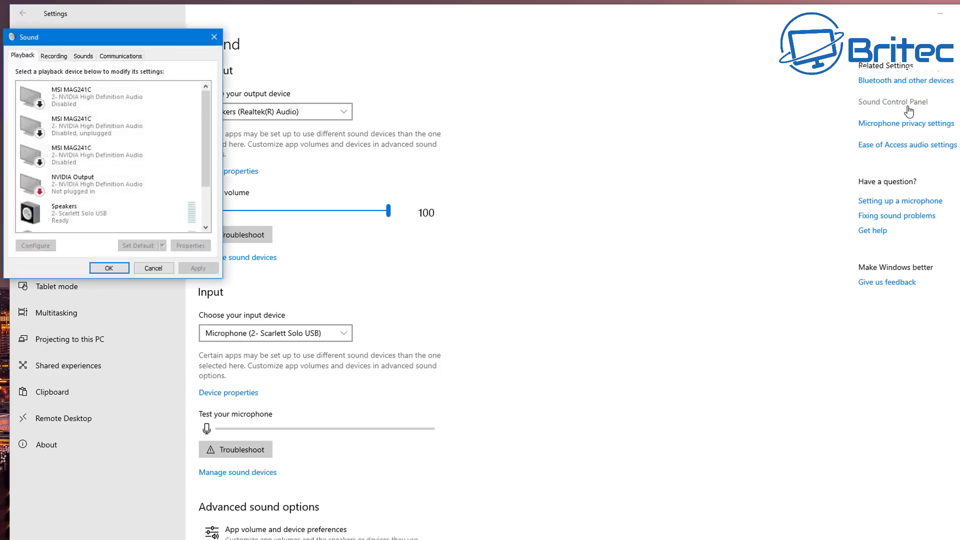
drag(144, 44, 528, 193)
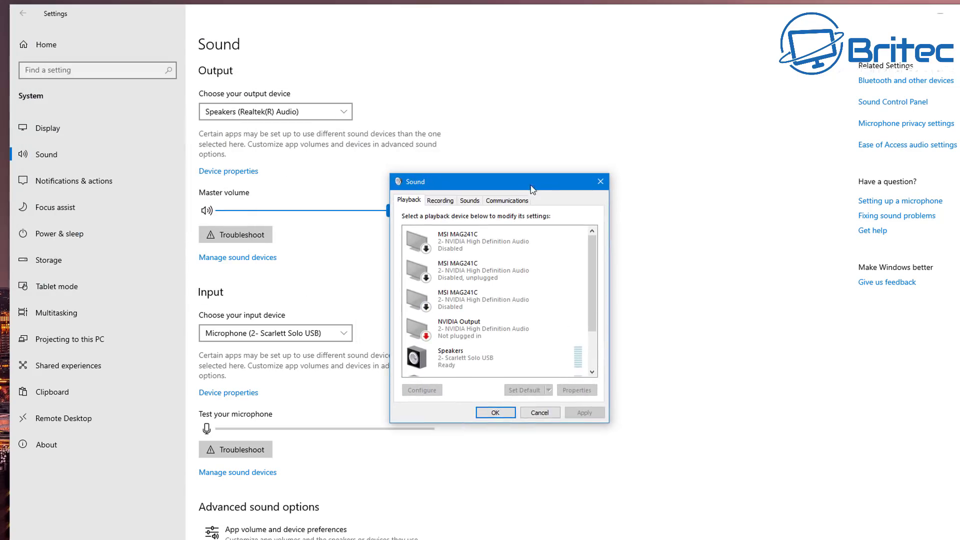
click(601, 181)
click(910, 103)
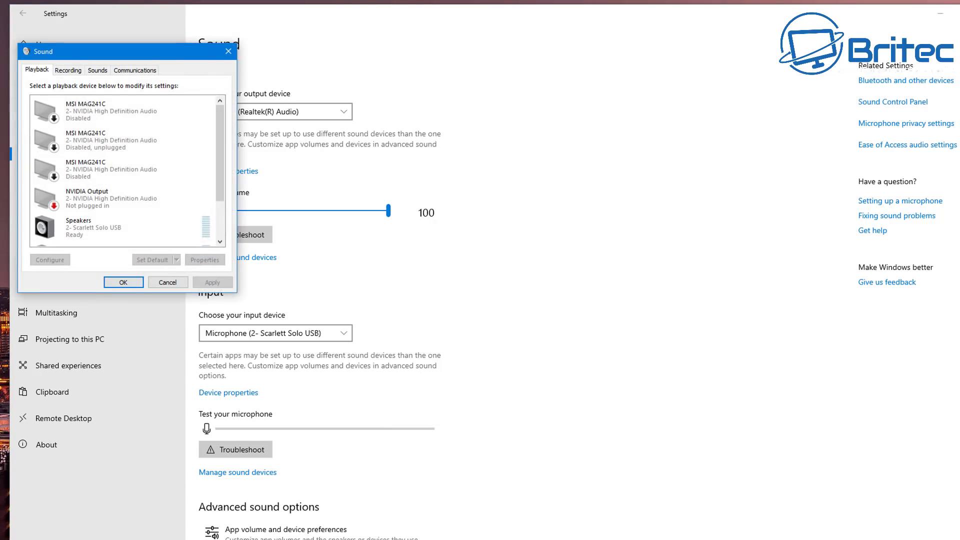
drag(116, 56, 519, 183)
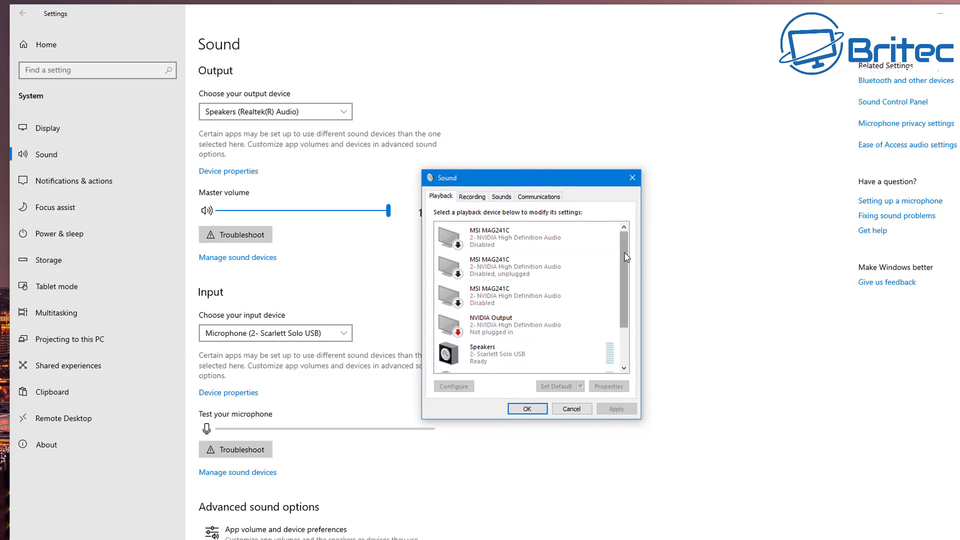
drag(624, 267, 637, 304)
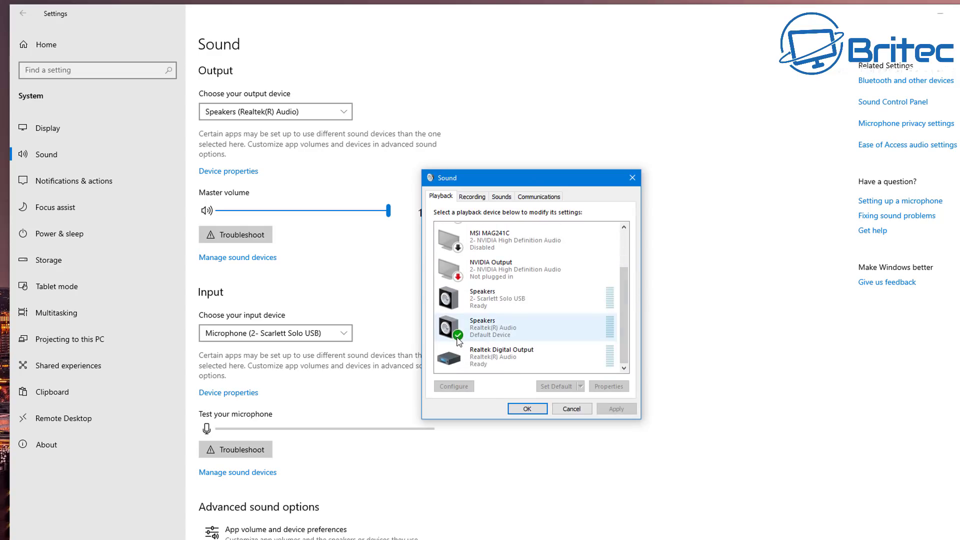
click(492, 331)
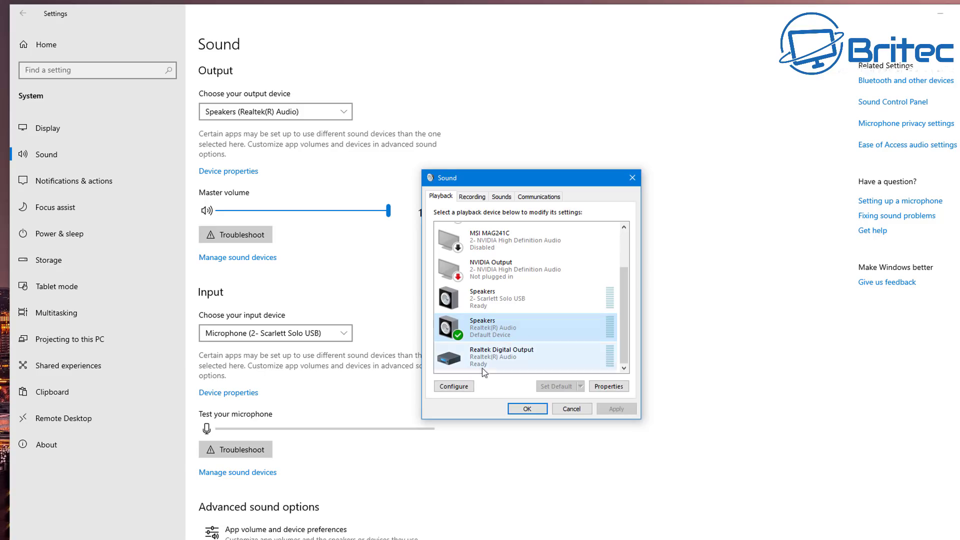
click(452, 386)
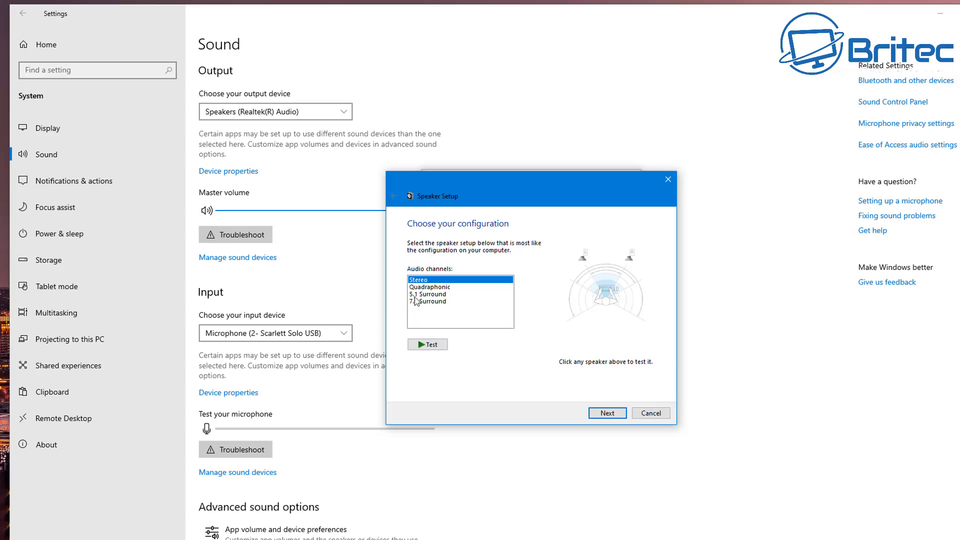
- Play test tones for the Stereo and Quadraphonic speaker layouts
click(430, 347)
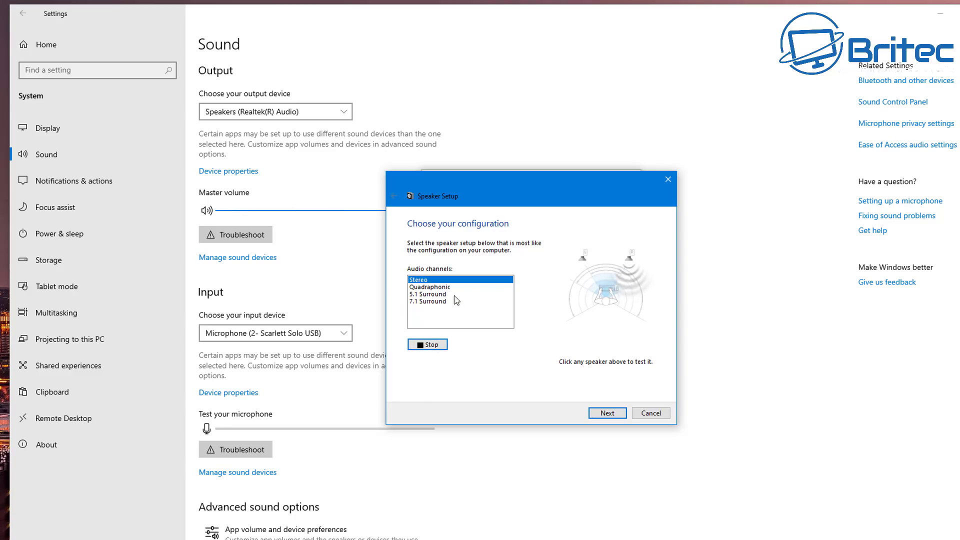
click(435, 288)
click(427, 344)
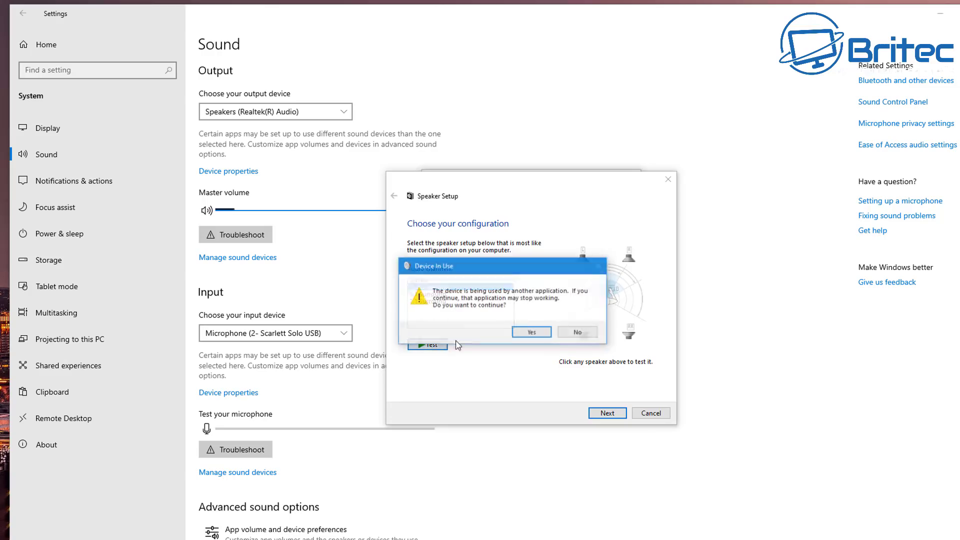
click(531, 335)
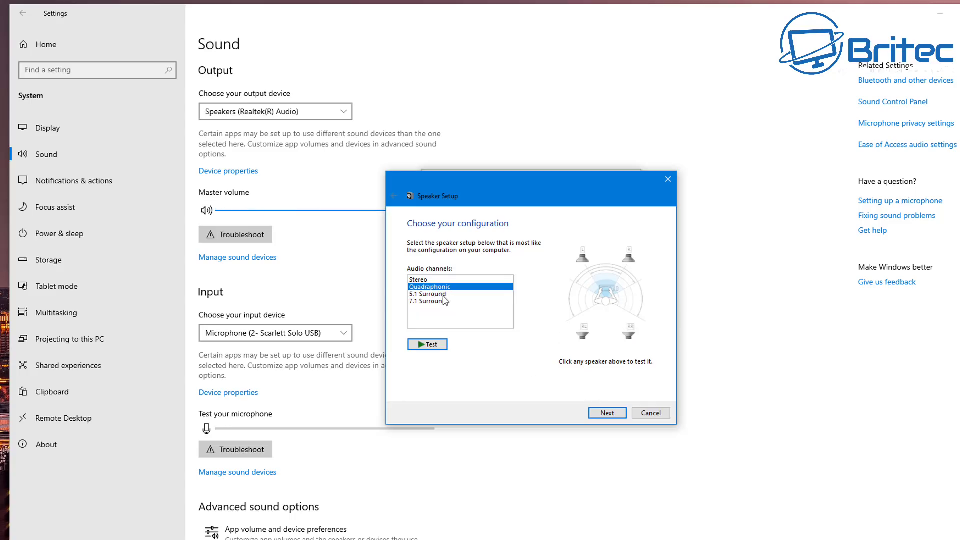
- Choose Stereo with front left and right full-range and finish Speaker Setup
click(420, 284)
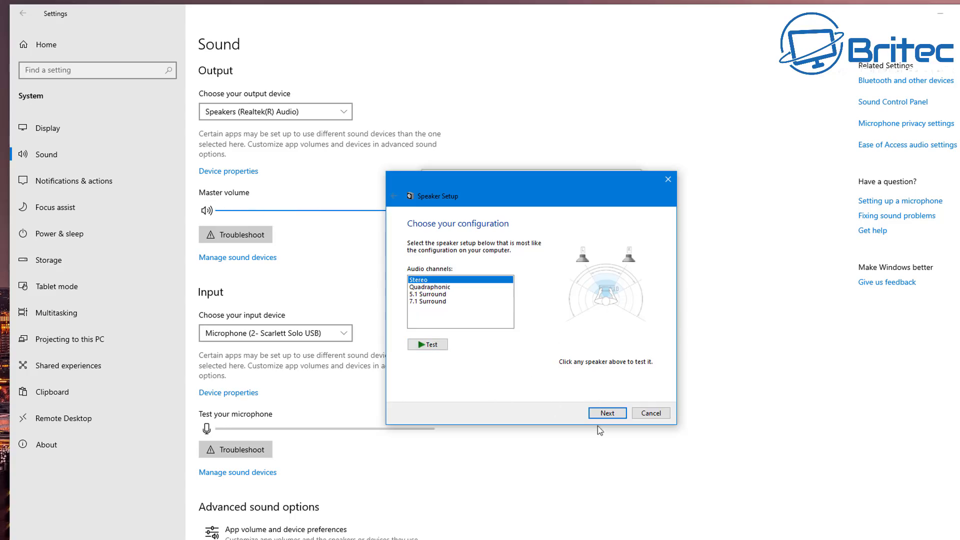
click(607, 414)
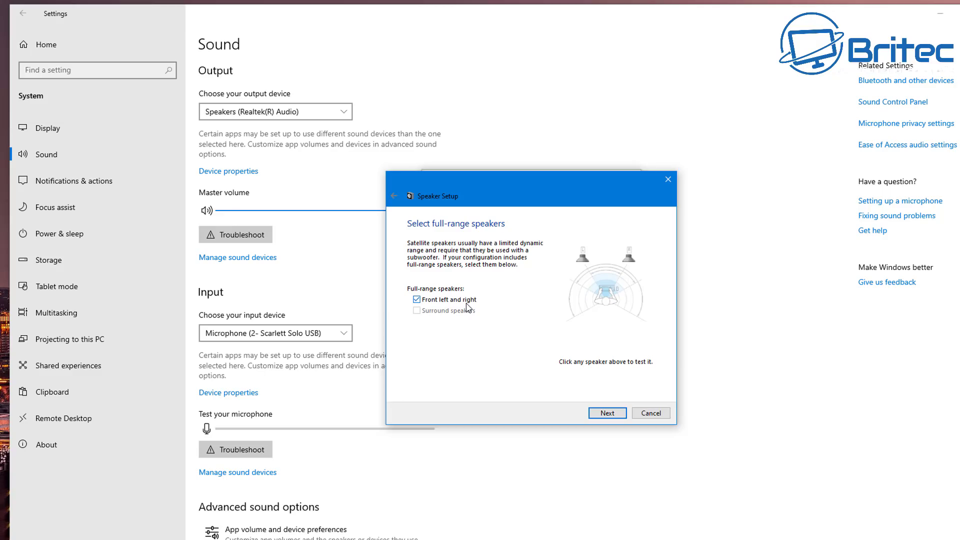
click(607, 414)
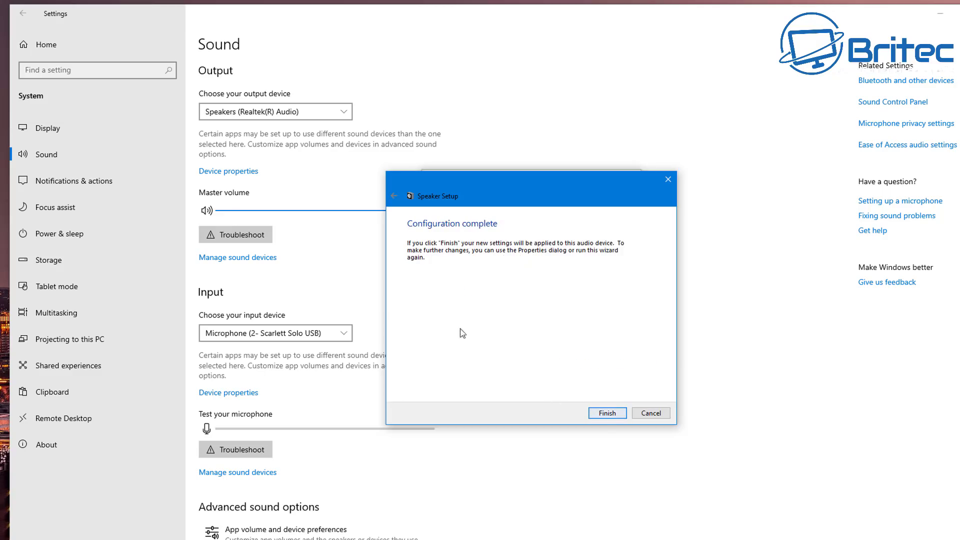
click(606, 413)
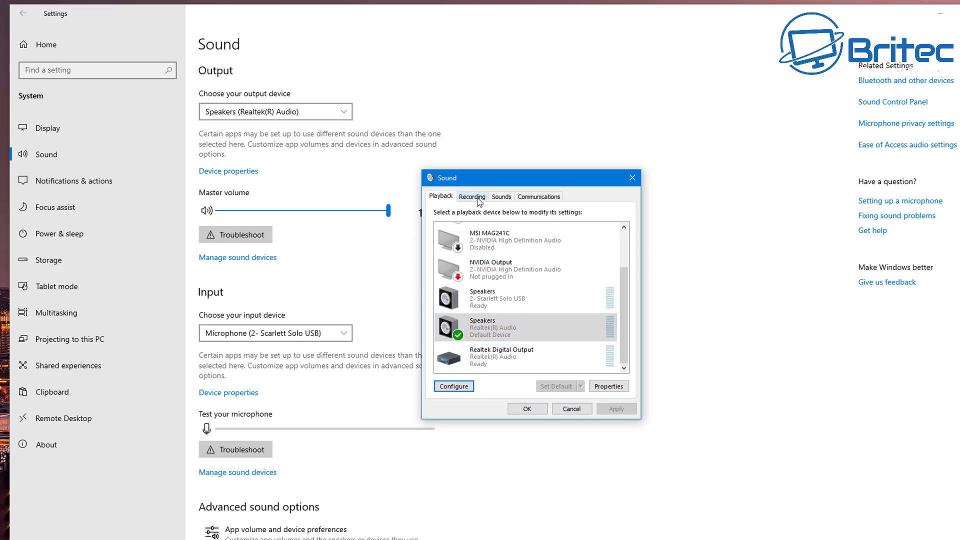
- Review the Sounds tab, then try reducing other sounds by 50% before restoring Do nothing
click(502, 197)
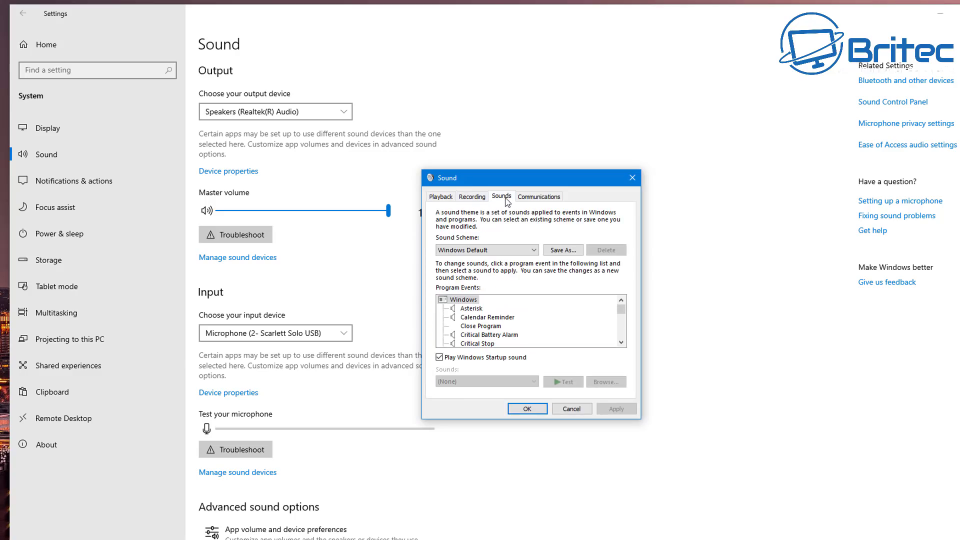
click(536, 200)
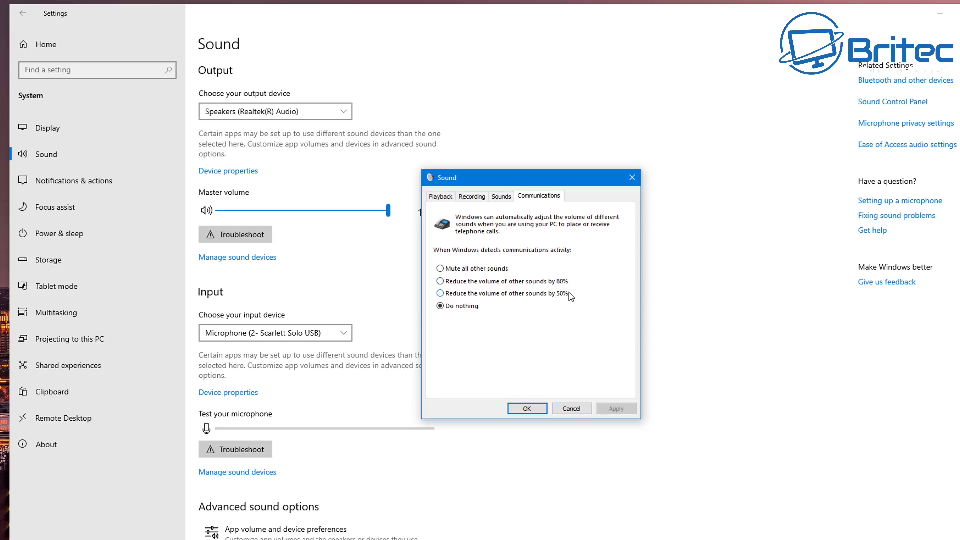
click(444, 296)
click(444, 306)
- Revisit the Sounds and Communications tabs and cancel out of the Sound dialog
click(501, 197)
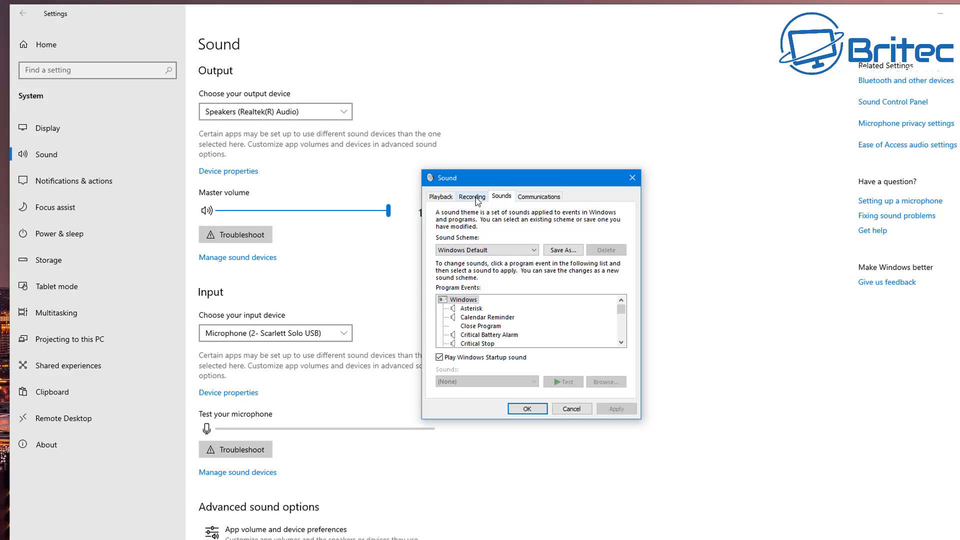
click(475, 198)
click(548, 197)
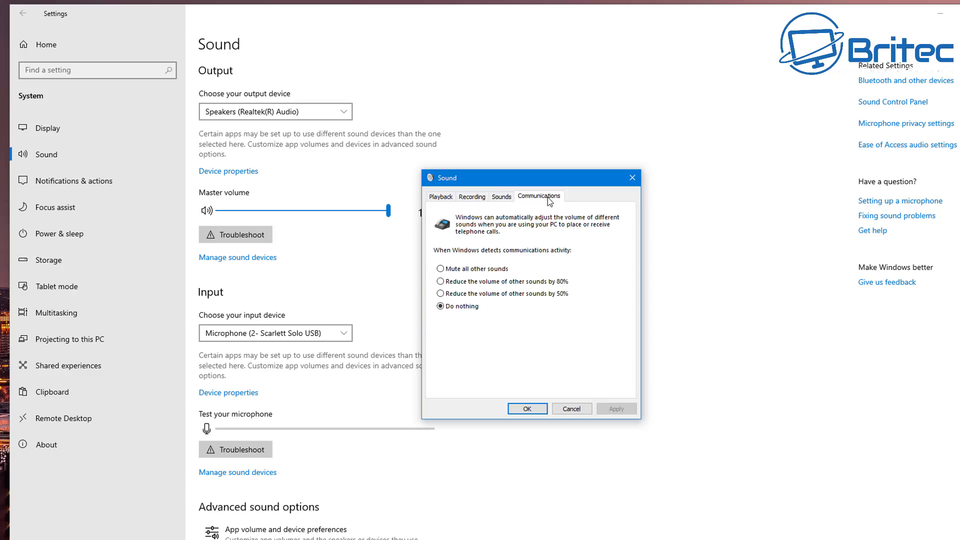
click(567, 407)
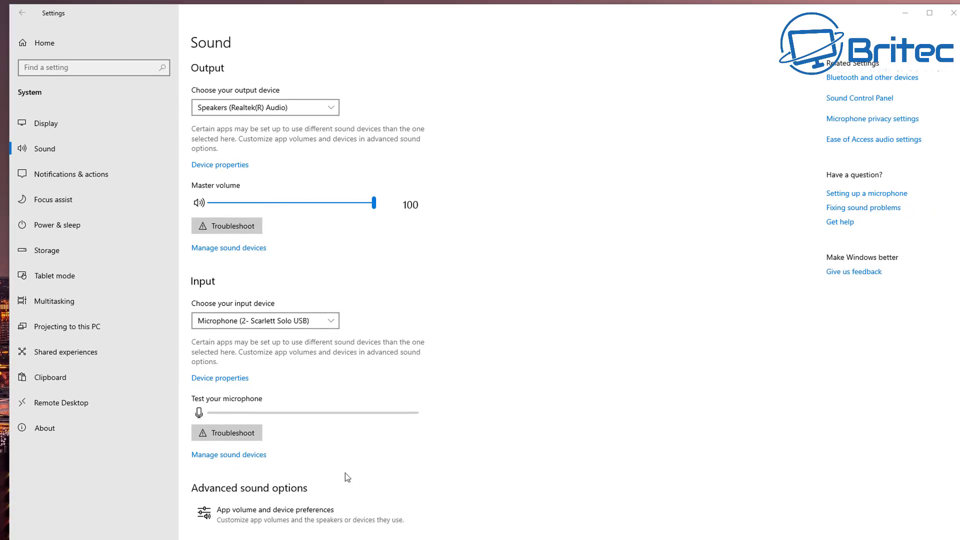
- Confirm System sounds is at 100 in App volume and device preferences, then close Settings
click(254, 522)
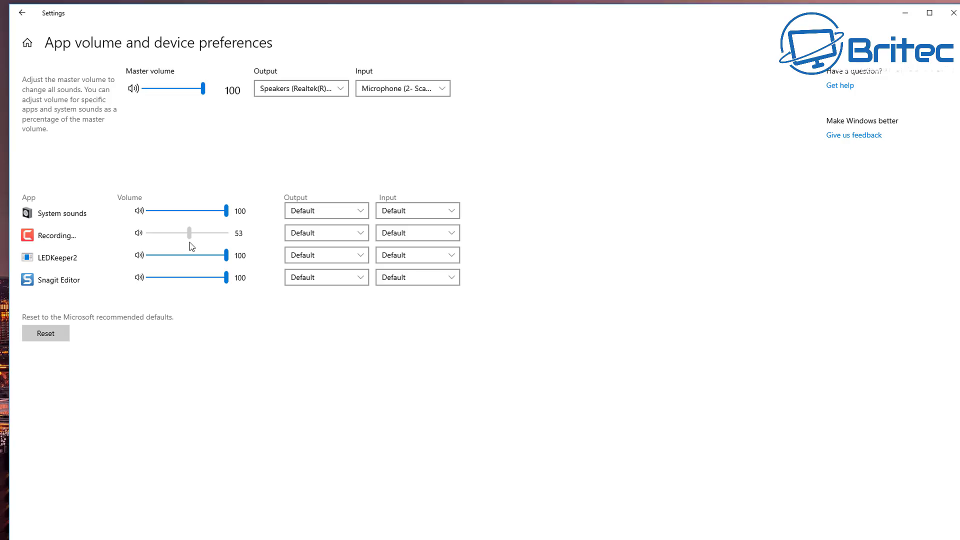
click(229, 214)
click(954, 13)
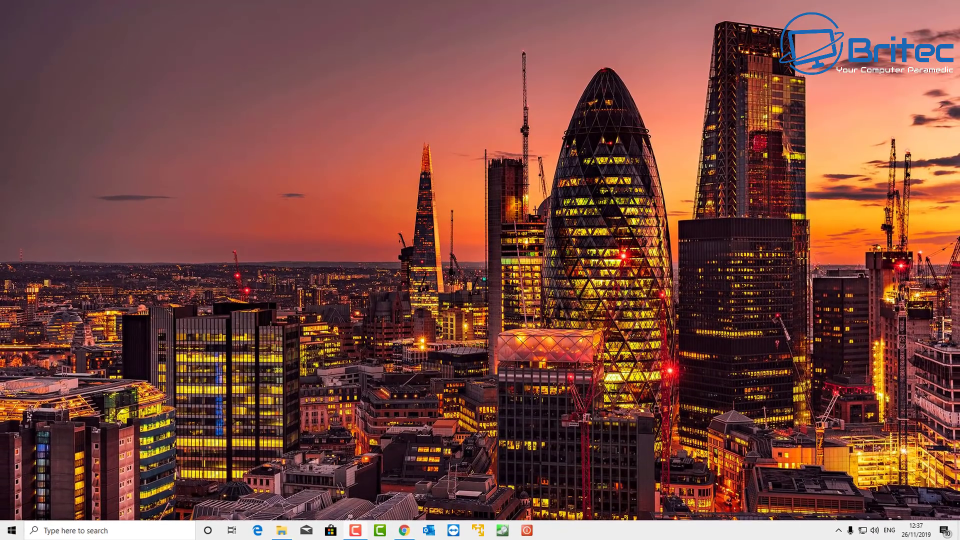
- Test the Realtek speakers' master volume in the Volume Mixer, leaving it at 100
click(873, 532)
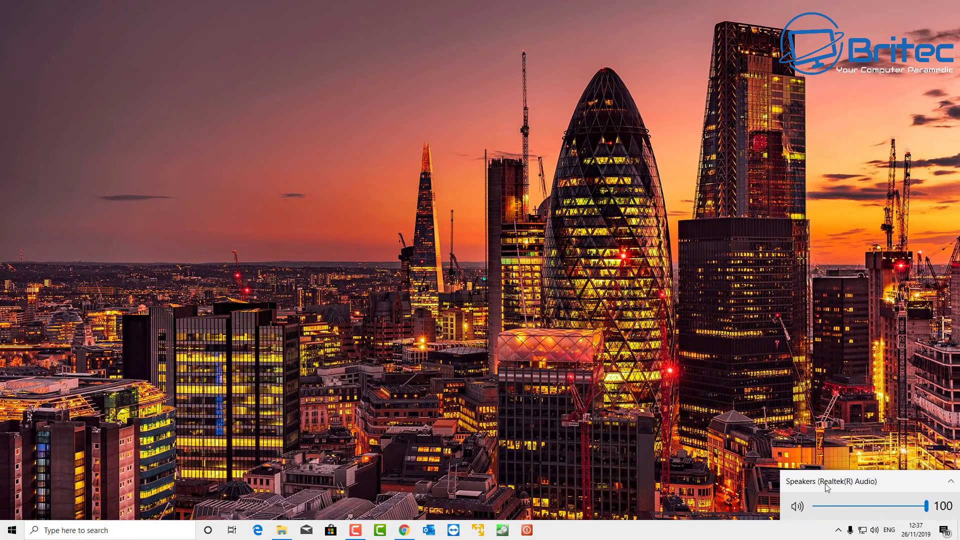
click(874, 531)
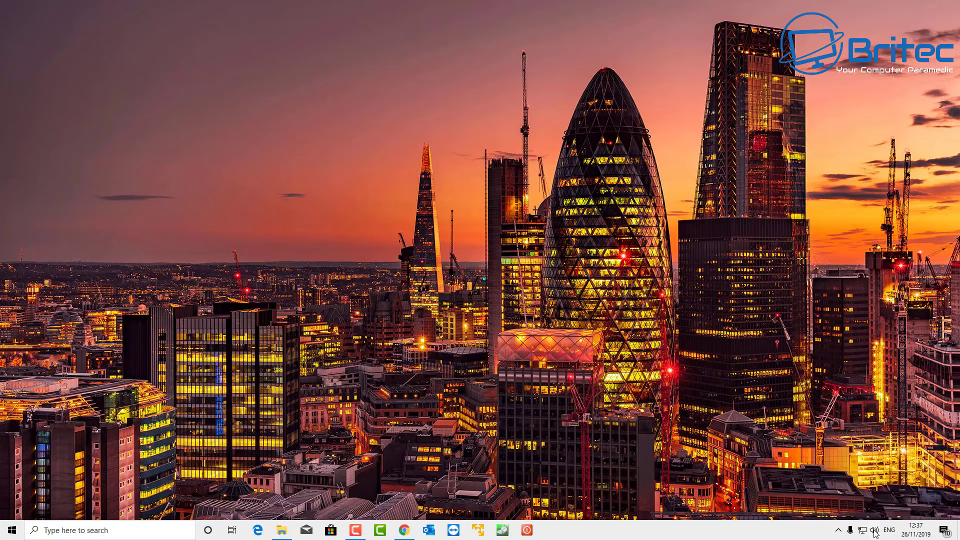
right_click(875, 534)
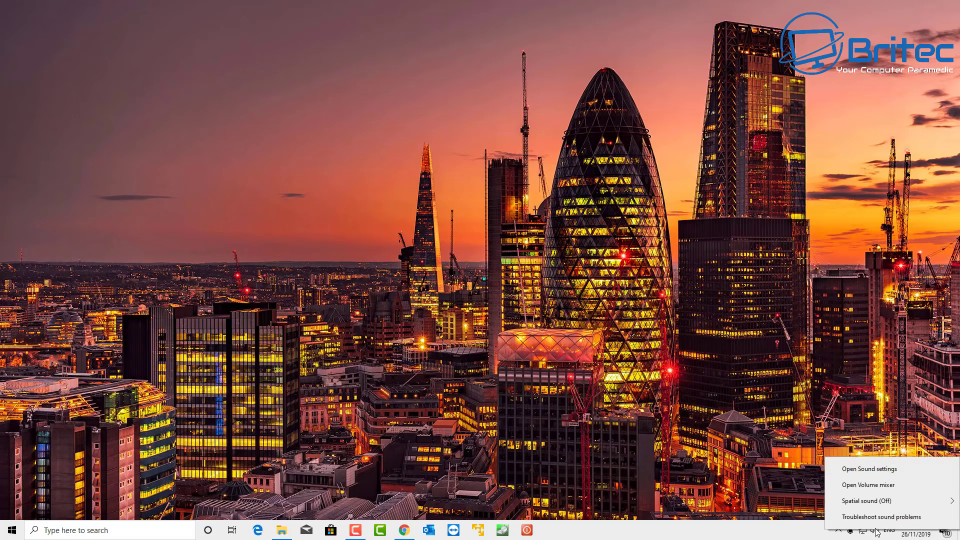
click(878, 490)
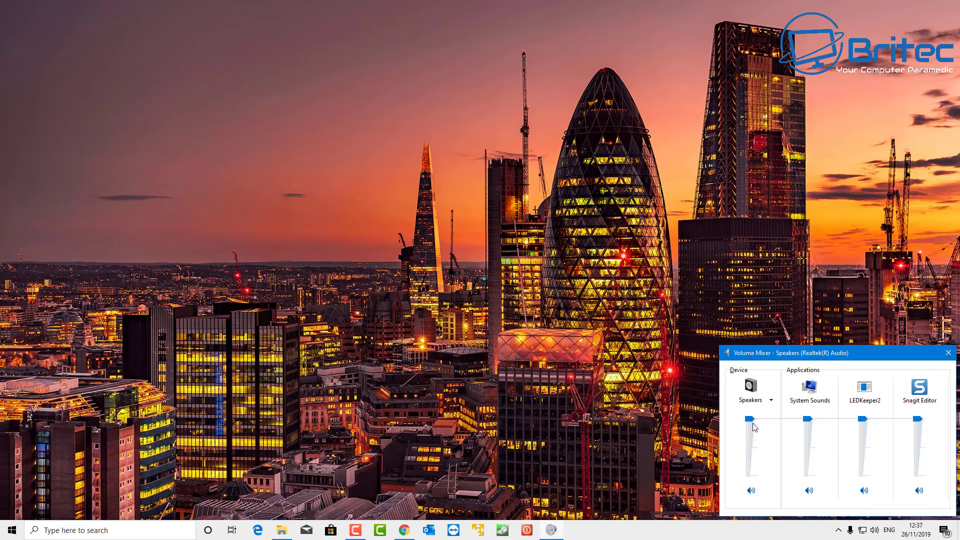
mouse_move(750, 423)
mouse_down()
mouse_move(750, 452)
mouse_move(751, 419)
mouse_up()
click(949, 354)
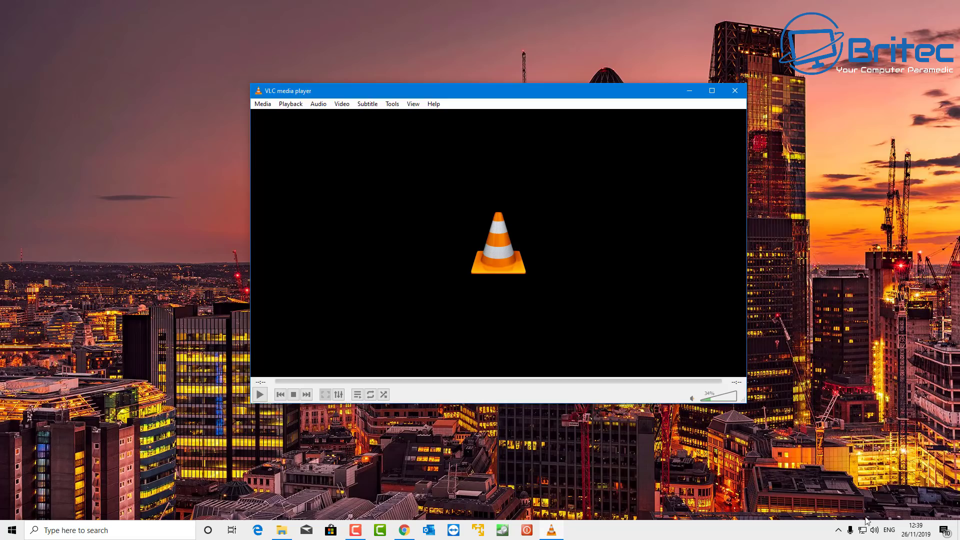
click(874, 531)
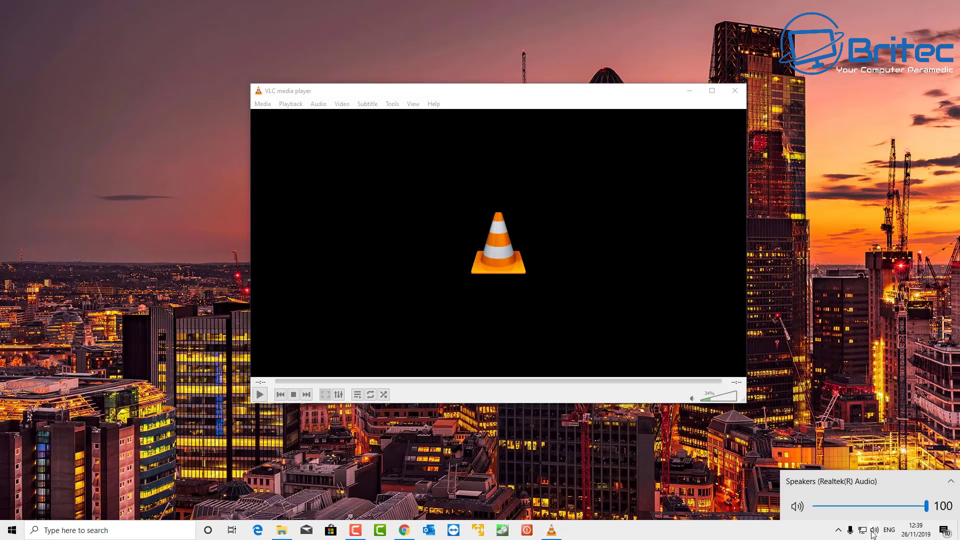
- Open the Volume Mixer and adjust VLC media player's level
right_click(874, 531)
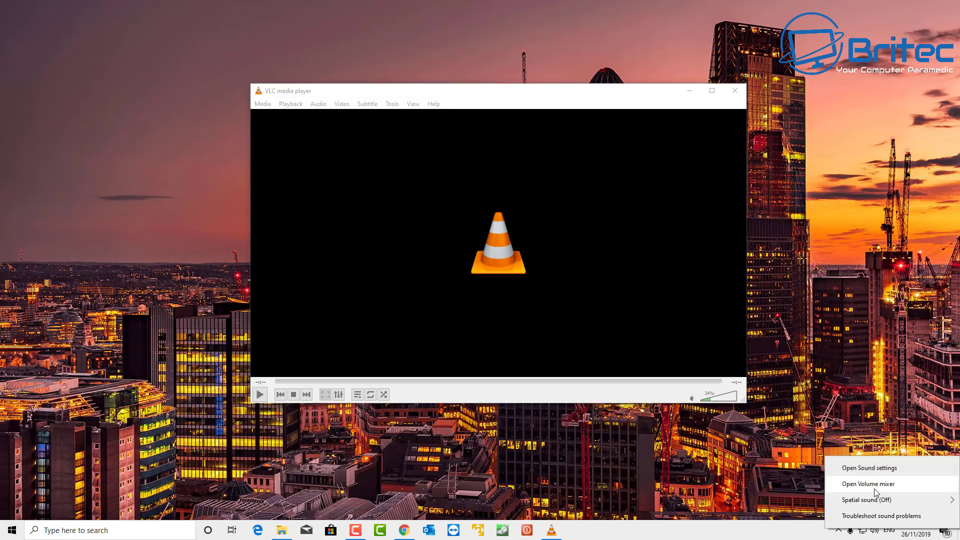
click(876, 493)
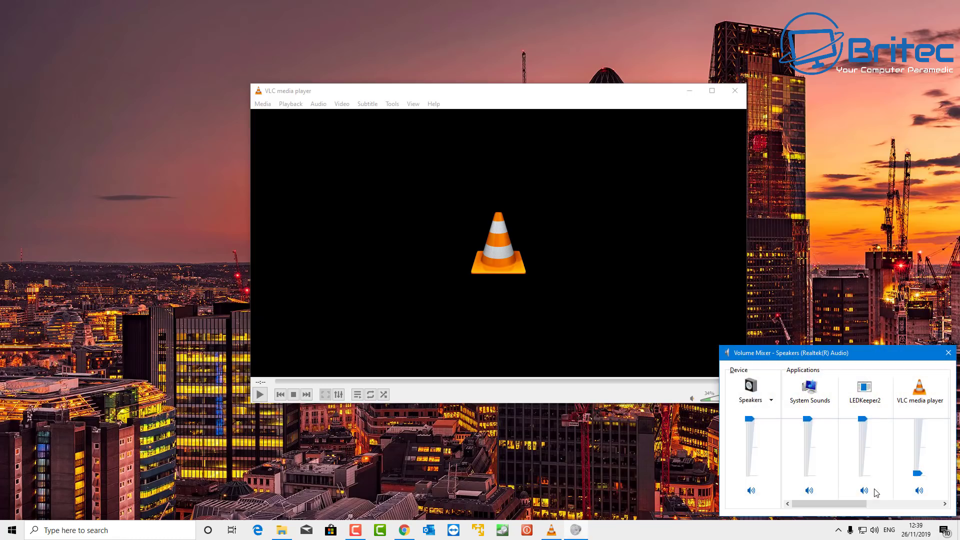
click(948, 353)
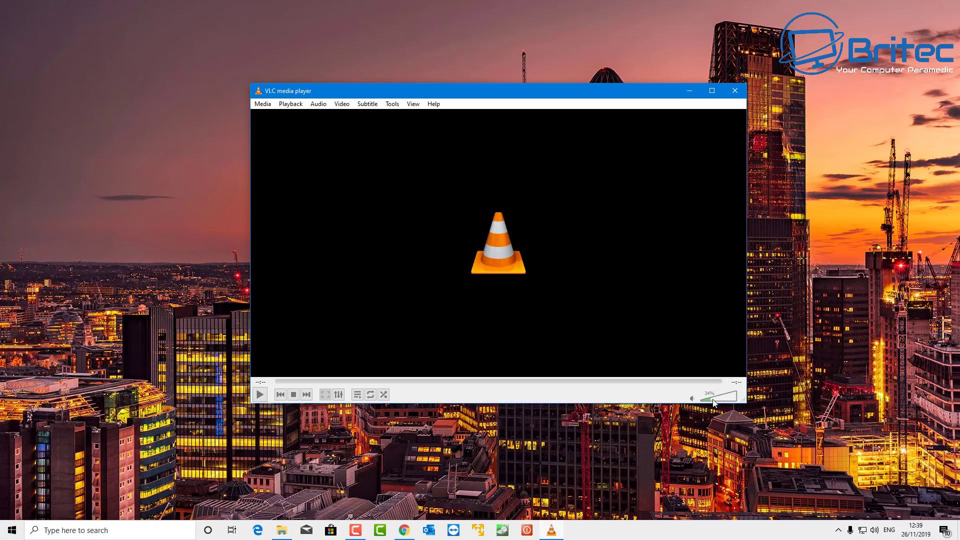
right_click(875, 532)
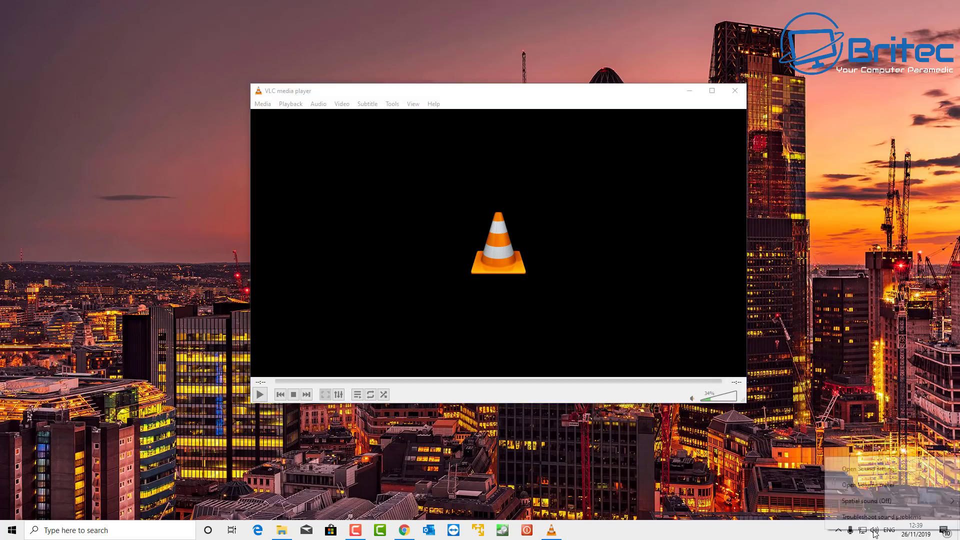
click(865, 484)
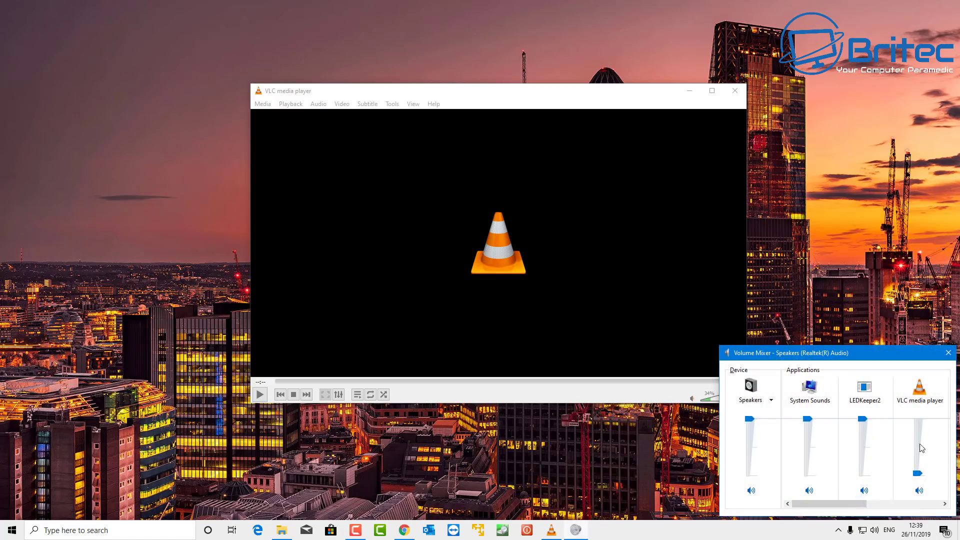
drag(915, 474, 921, 481)
click(890, 504)
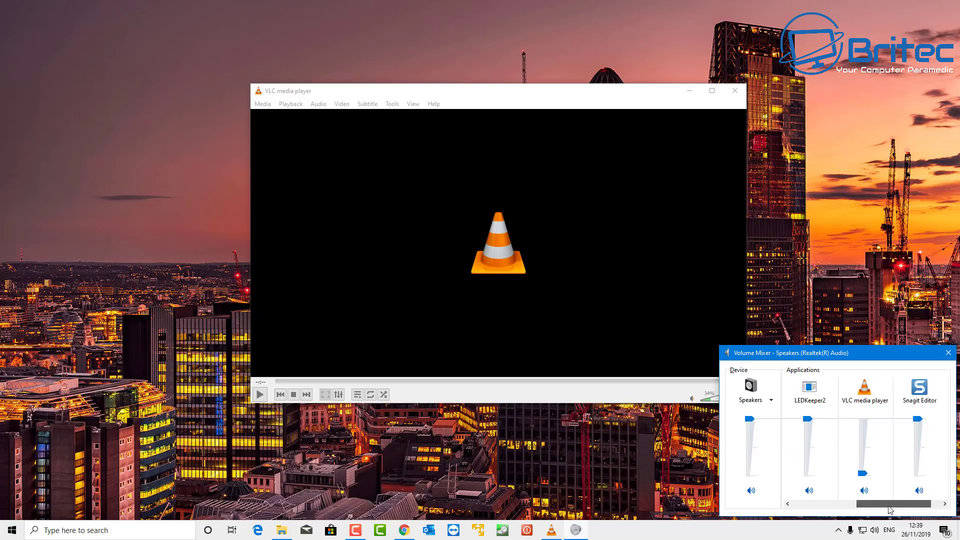
scroll(889, 506, up, 3)
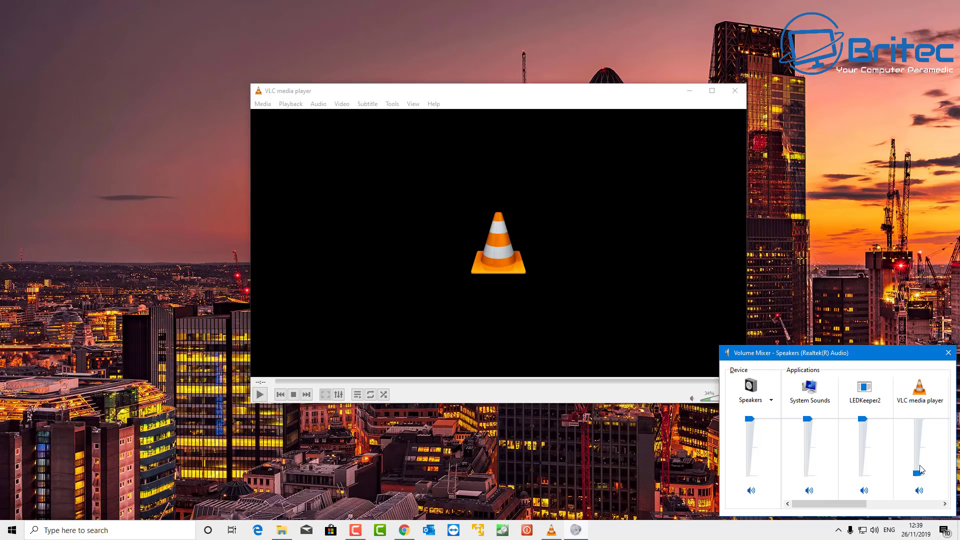
- Push VLC's mixer level to full, then raise the player's own volume from 34% to 89%
mouse_move(918, 477)
mouse_down()
mouse_move(918, 452)
mouse_move(918, 465)
mouse_up()
drag(867, 358, 544, 351)
mouse_move(592, 457)
mouse_down()
mouse_move(597, 412)
mouse_move(604, 469)
mouse_up()
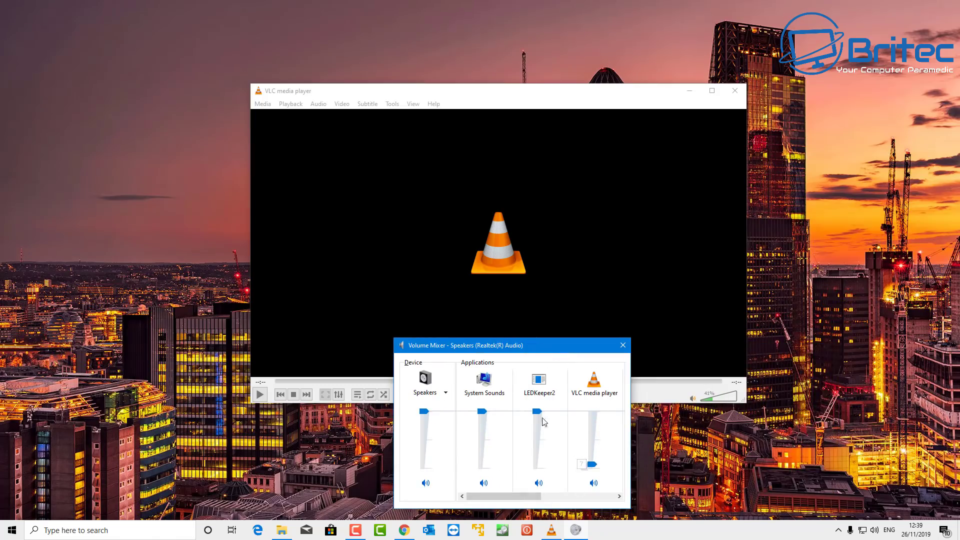
click(623, 345)
drag(699, 400, 728, 403)
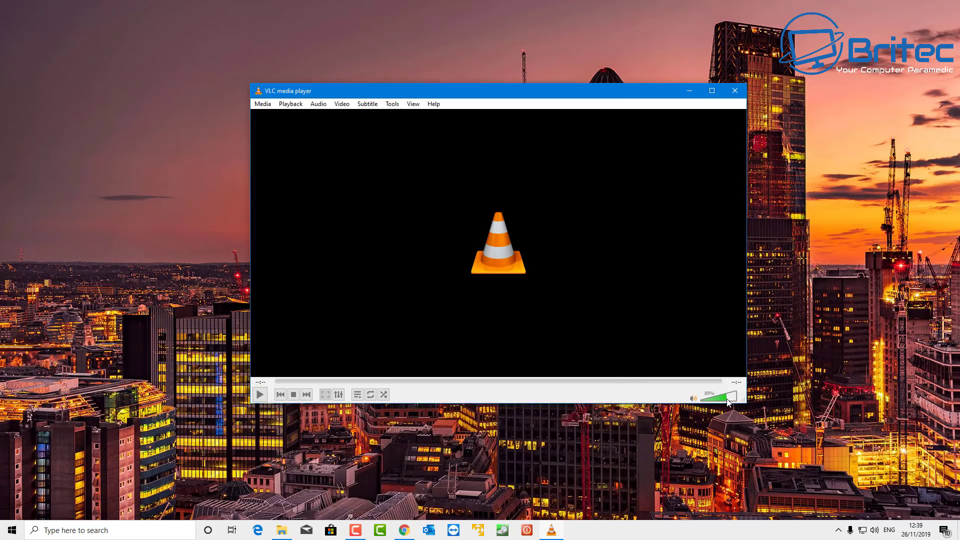
- Raise VLC's volume to 100% with Audio > Increase Volume twice
click(319, 104)
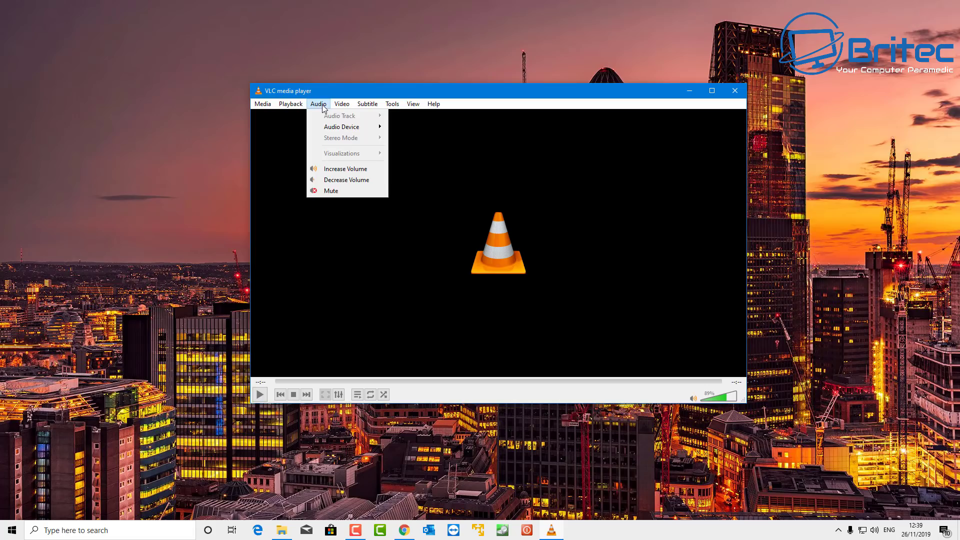
click(338, 168)
click(319, 104)
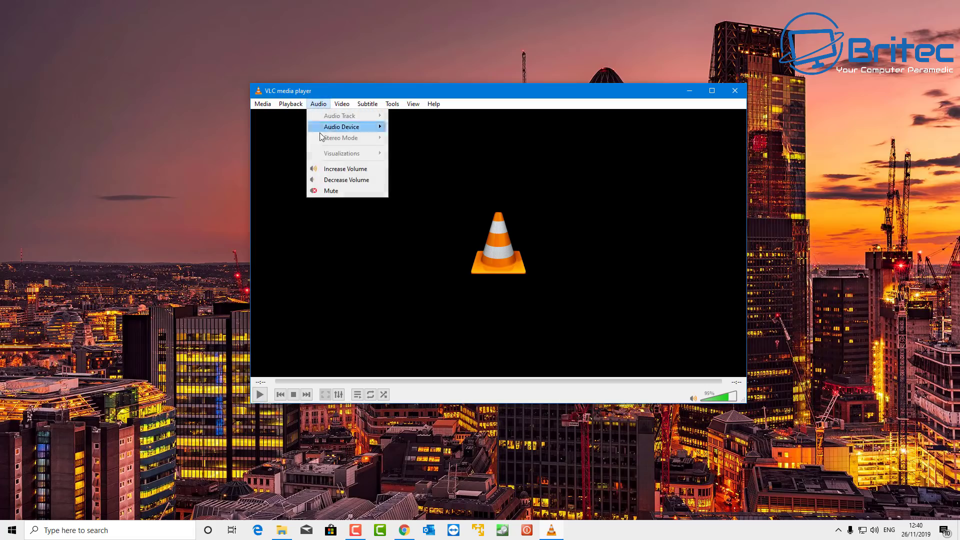
click(332, 169)
- Drag VLC's volume slider toward 125%, ending near 99%, then close VLC media player
mouse_move(728, 400)
mouse_down()
mouse_move(745, 401)
mouse_move(722, 402)
mouse_up()
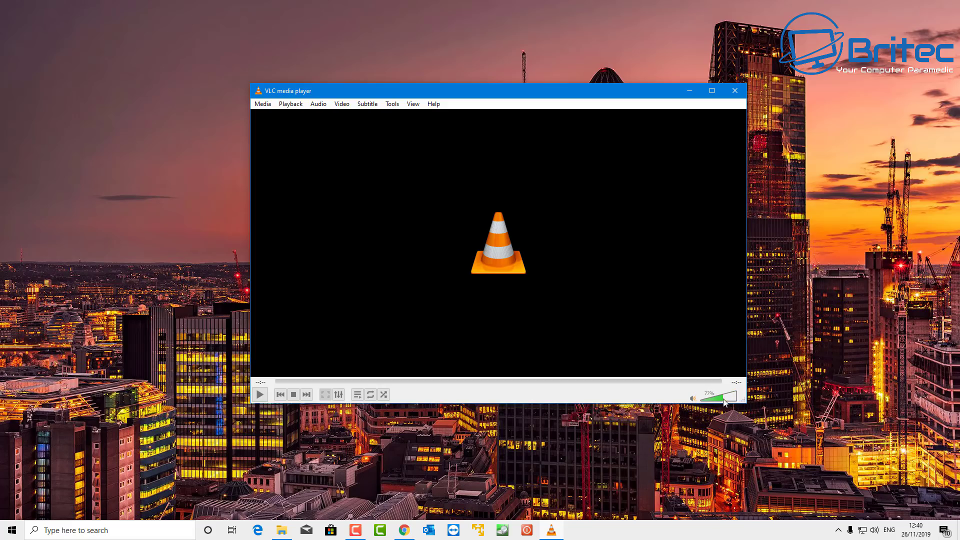
drag(724, 401, 727, 399)
click(735, 90)
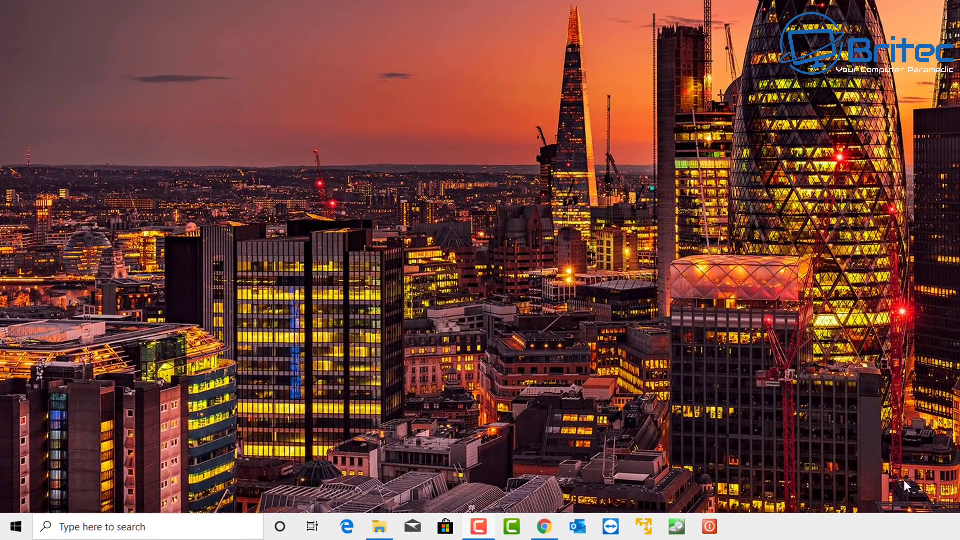
- Search 'trouble' and run the Playing Audio troubleshooter from Troubleshoot settings
click(76, 530)
text(tro)
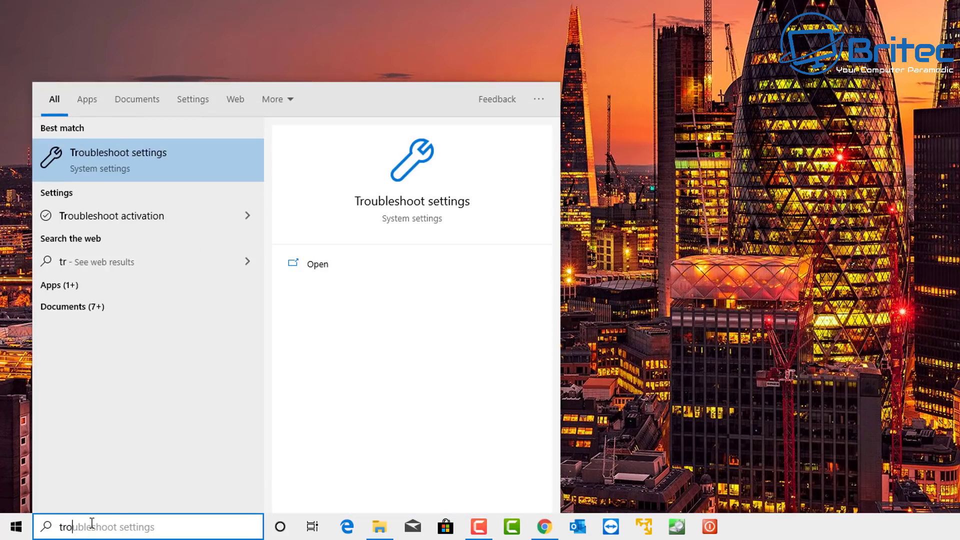
text(uble)
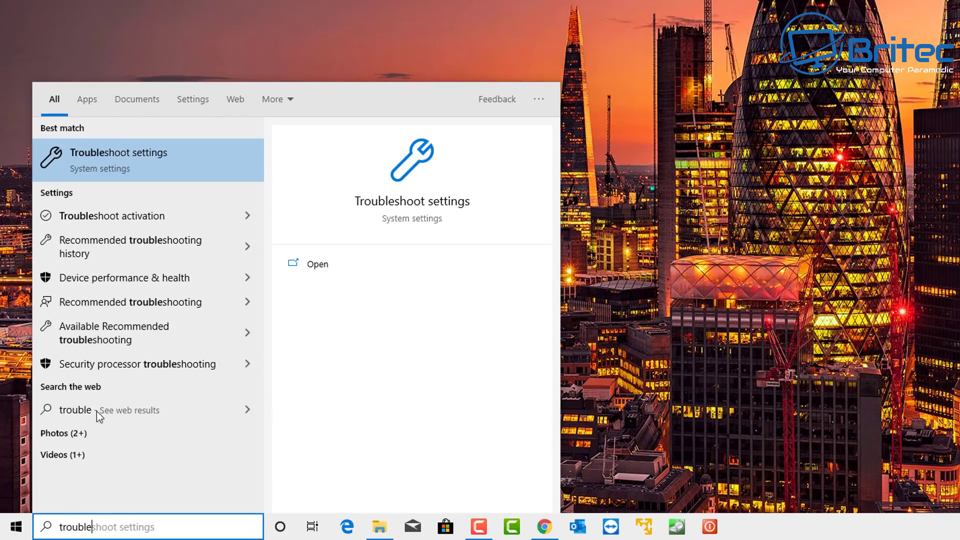
click(95, 156)
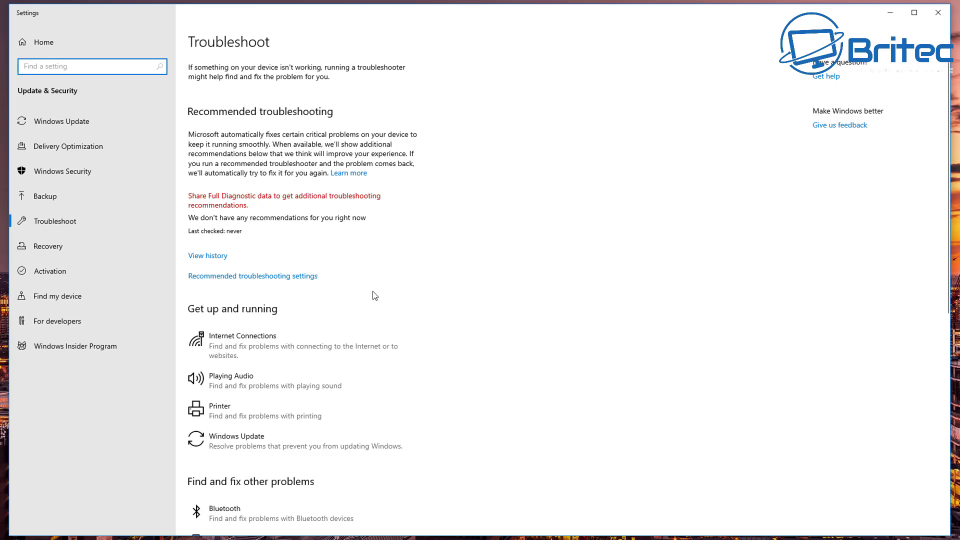
scroll(372, 290, down, 3)
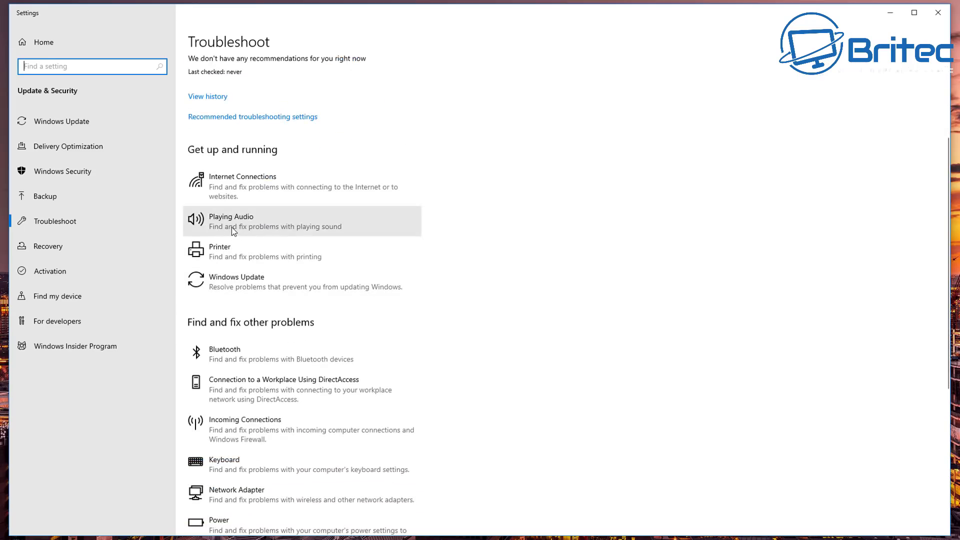
click(232, 227)
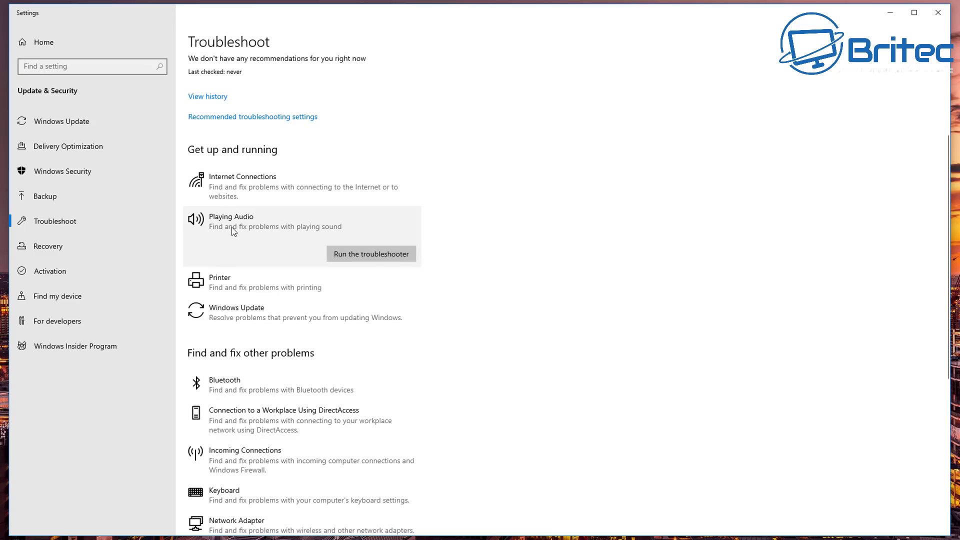
click(370, 254)
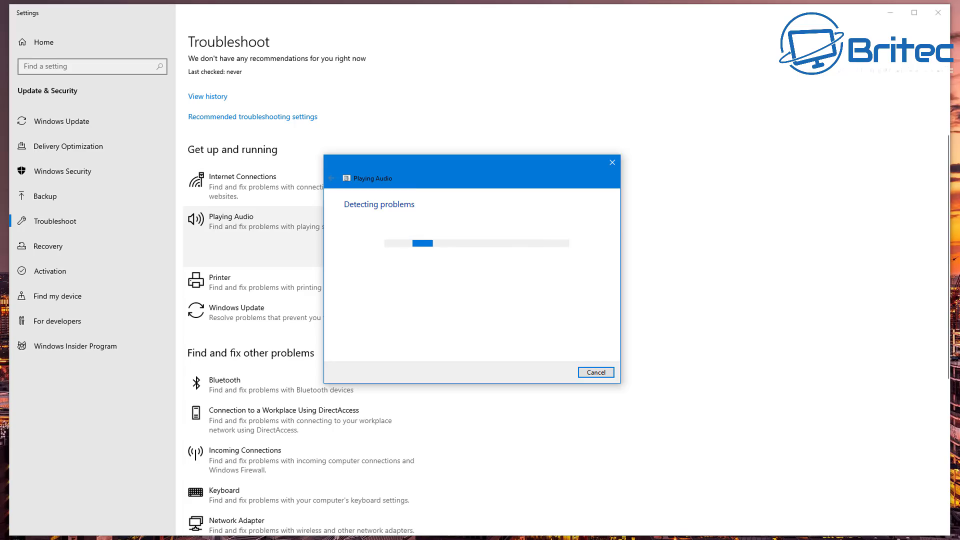
- Expand Recording Audio and Video Playback, and run the Video Playback troubleshooter
scroll(300, 275, down, 6)
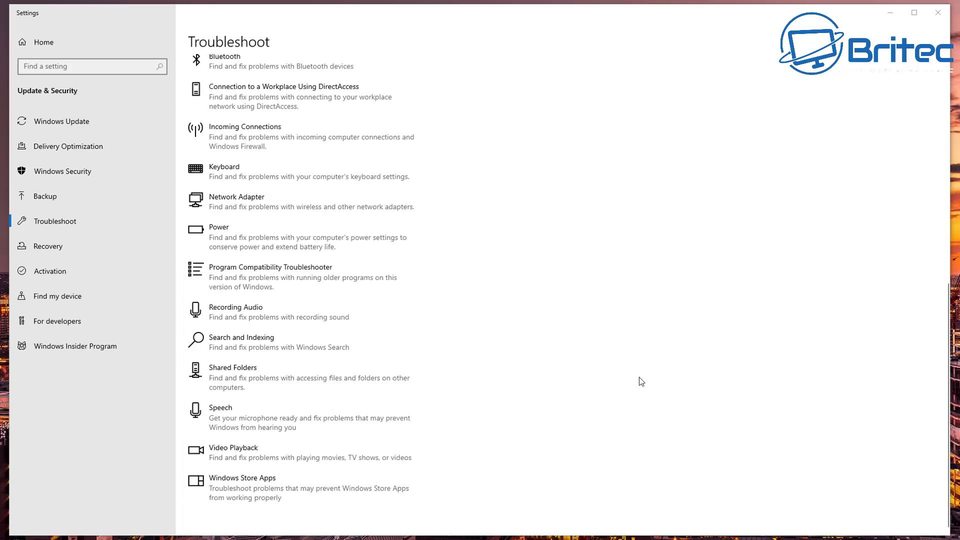
click(259, 316)
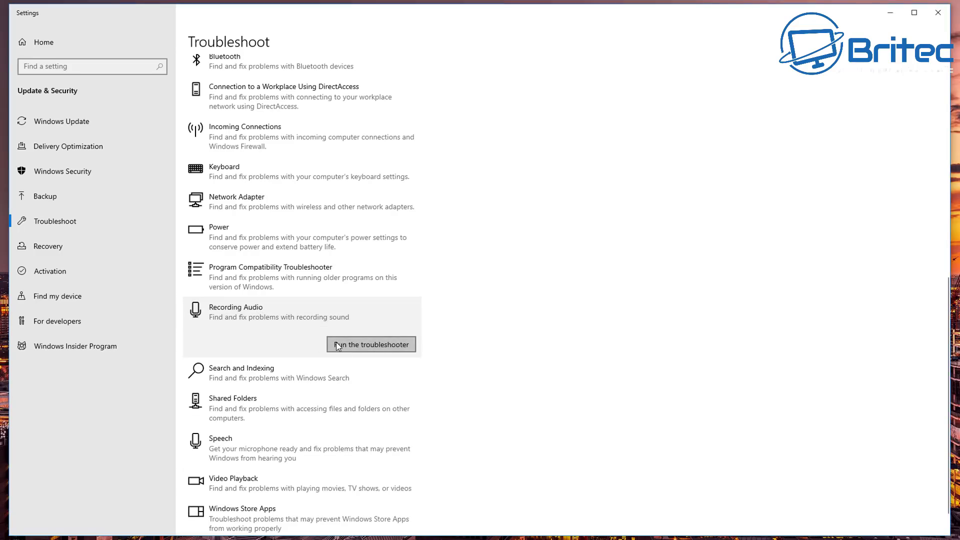
click(348, 345)
scroll(497, 381, down, 1)
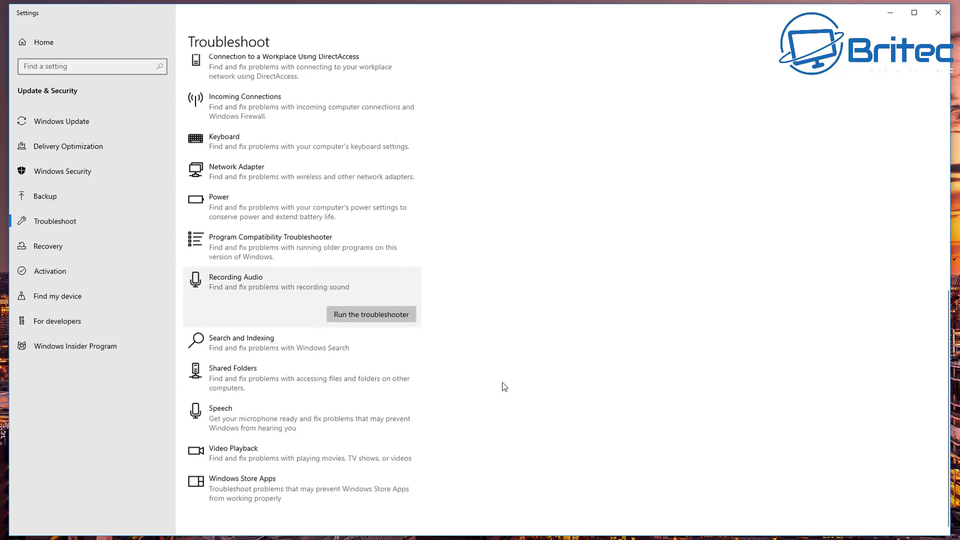
click(347, 451)
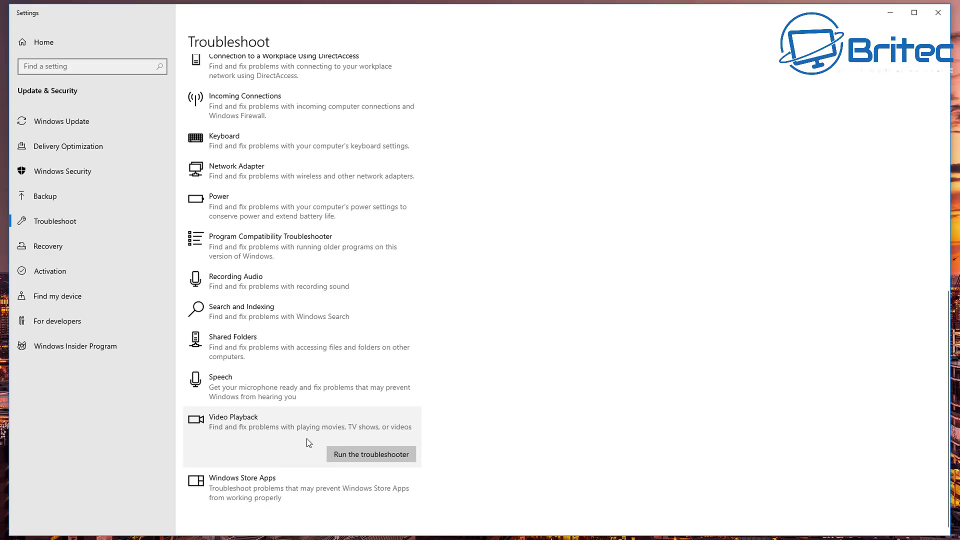
click(368, 451)
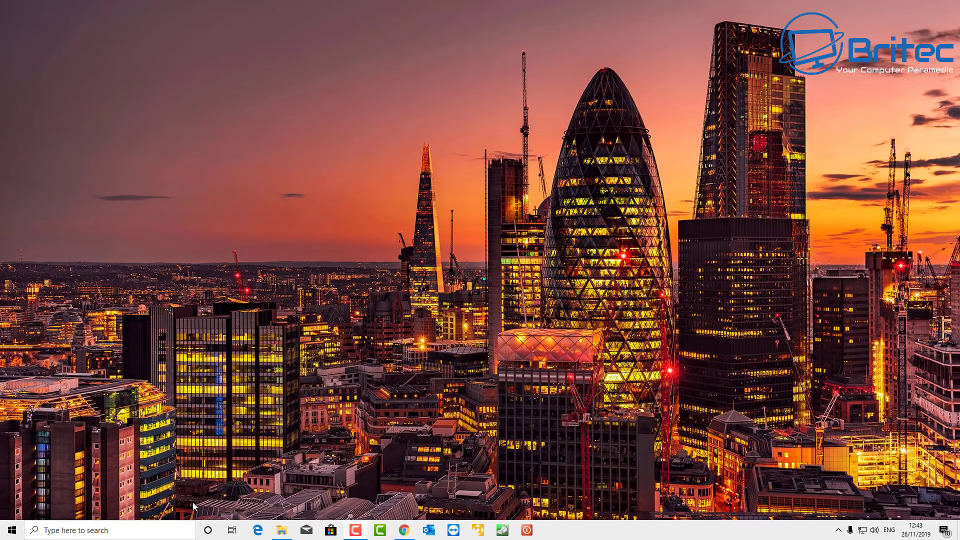
- Open the classic Sound control panel via Sound settings and select Realtek Speakers
right_click(874, 531)
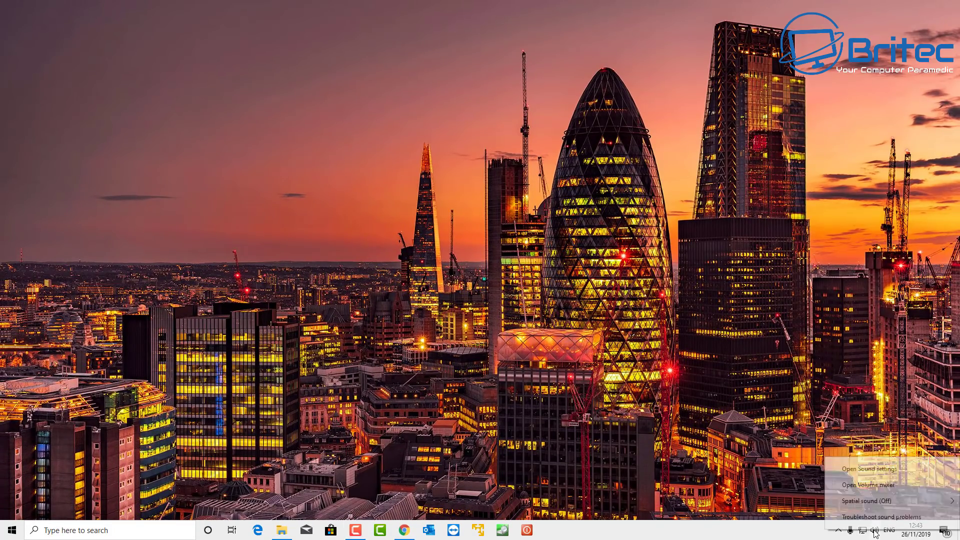
click(875, 470)
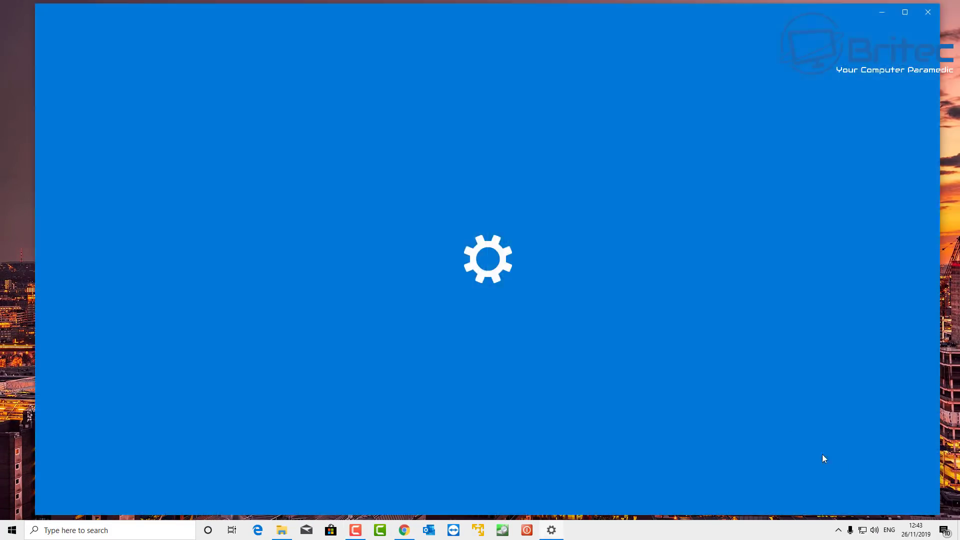
click(838, 95)
drag(141, 50, 492, 149)
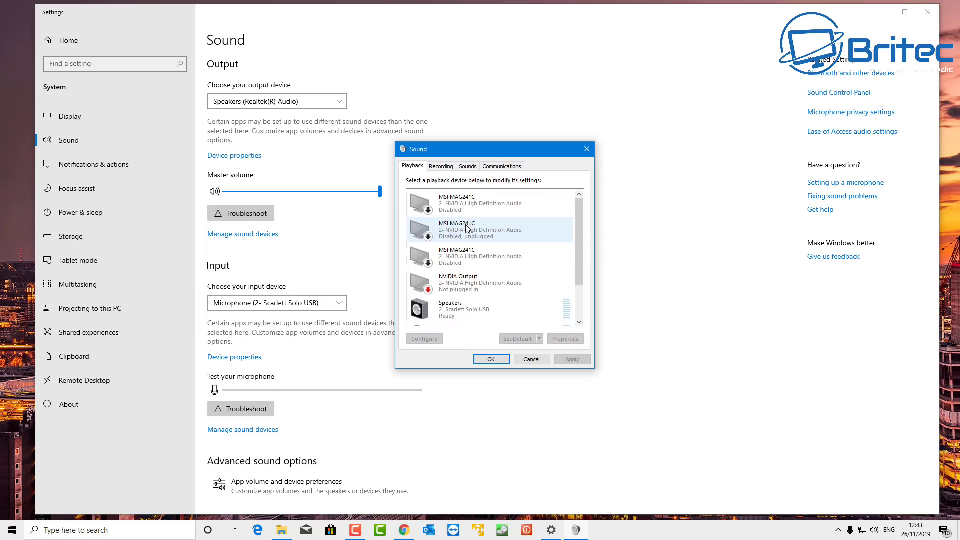
scroll(474, 280, down, 2)
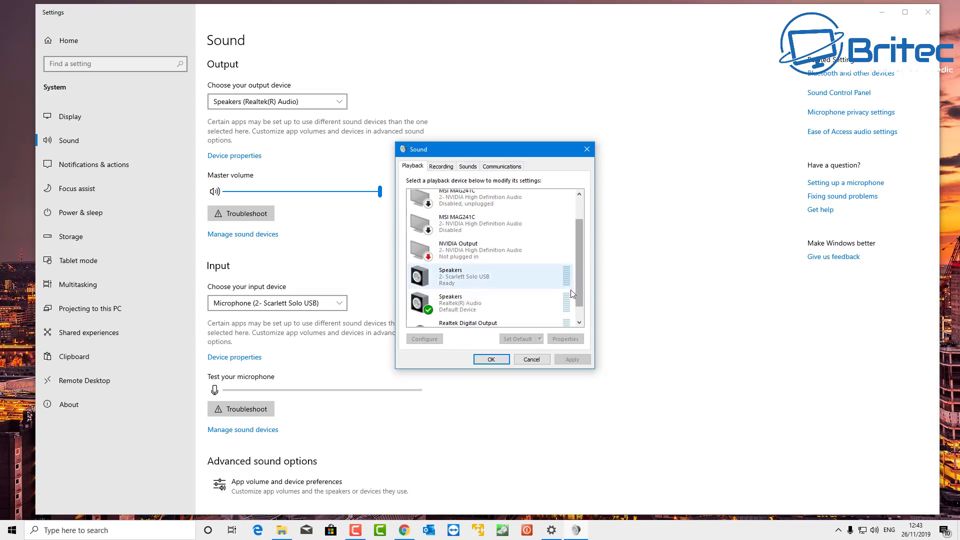
click(525, 310)
- Check the Realtek Audio controller's General, Driver and Details tabs from Speakers Properties (driver 6.0.1.8666)
double_click(536, 306)
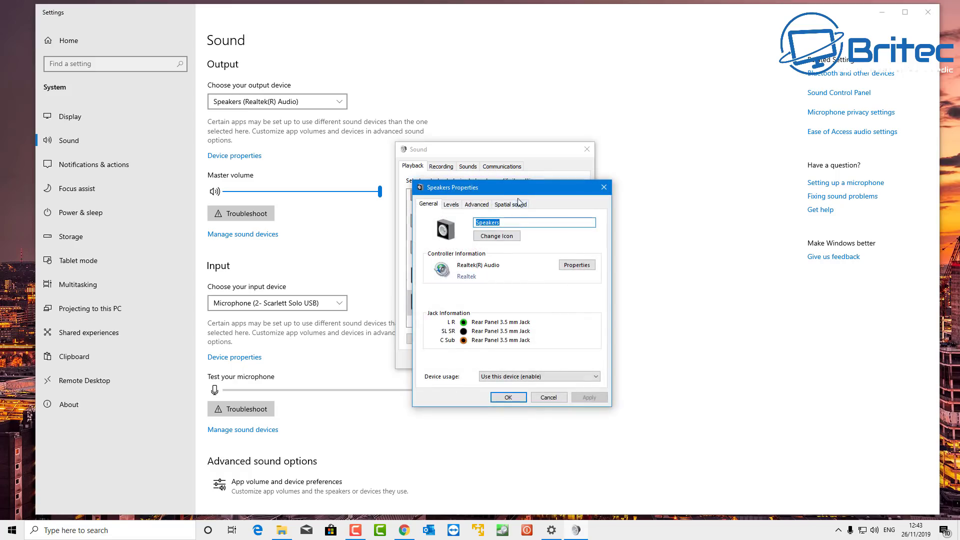
drag(514, 195, 498, 157)
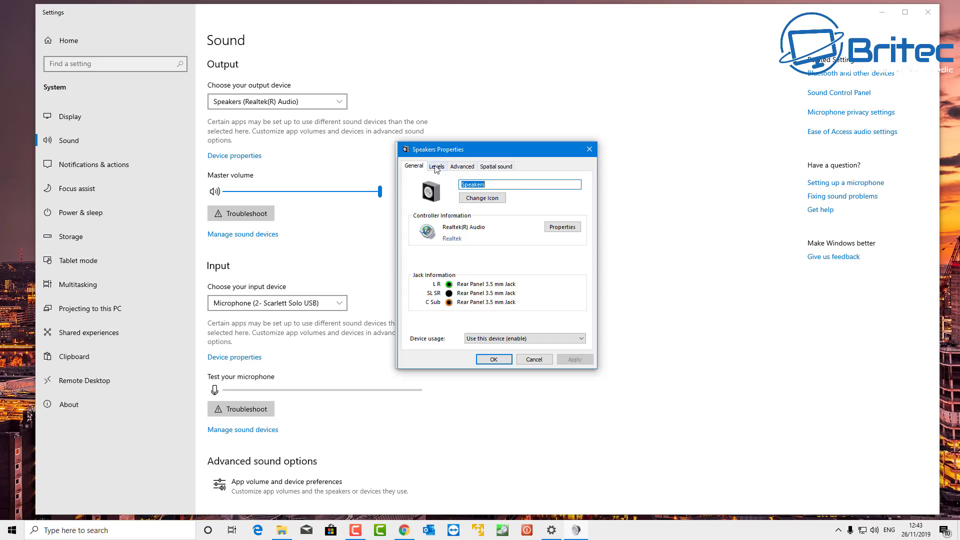
click(563, 227)
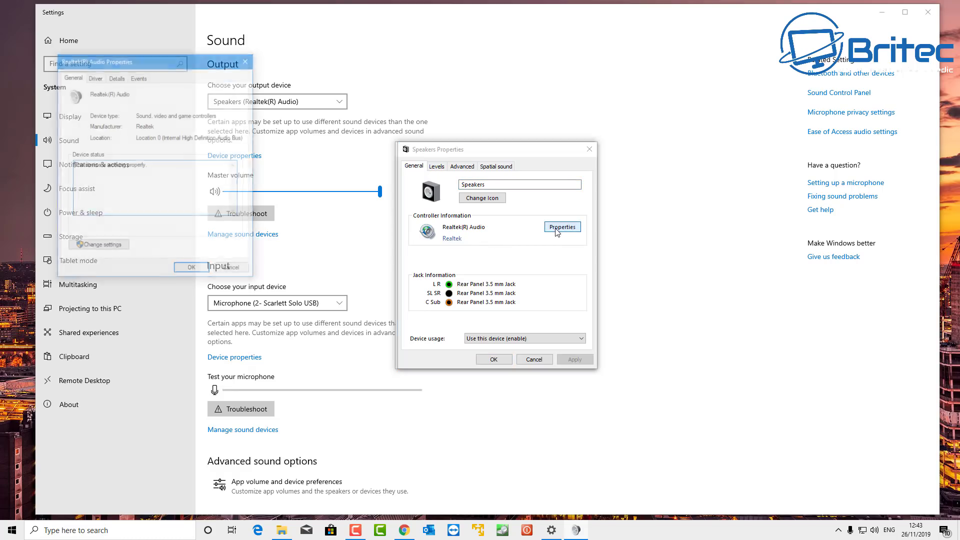
drag(133, 62, 482, 159)
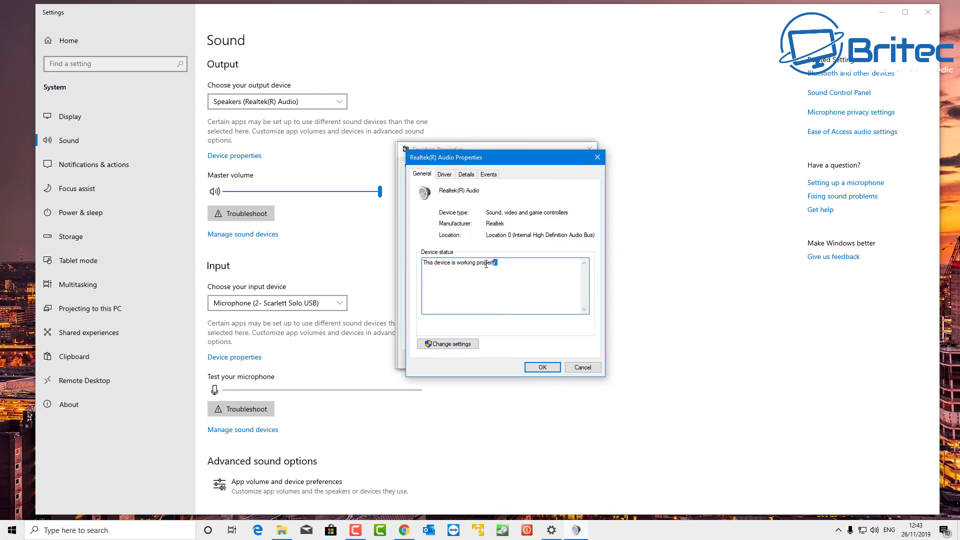
drag(486, 264, 406, 262)
click(446, 176)
click(474, 178)
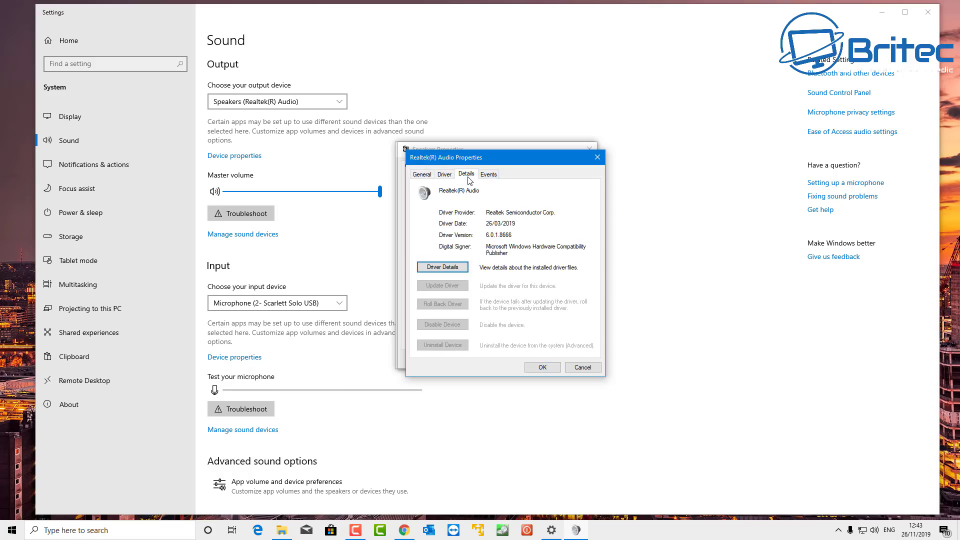
click(597, 157)
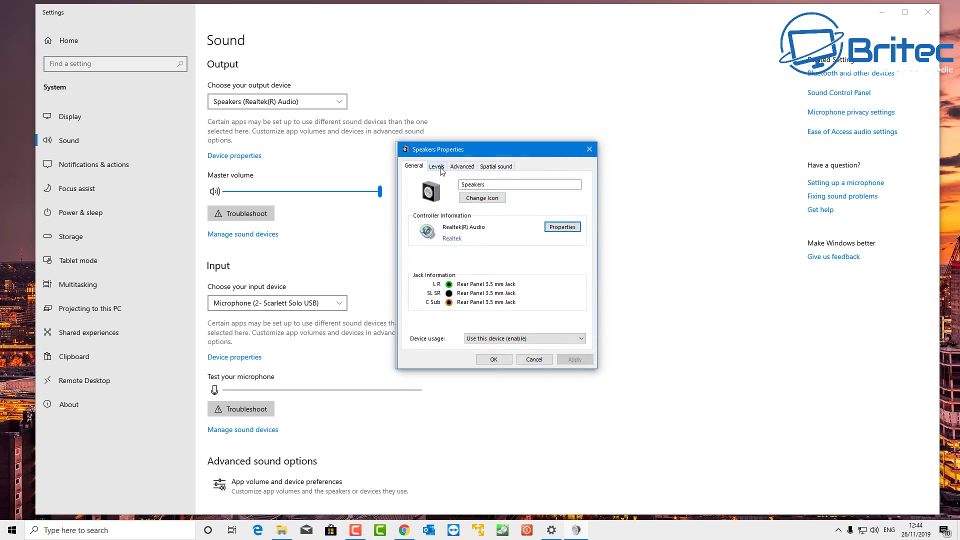
click(438, 167)
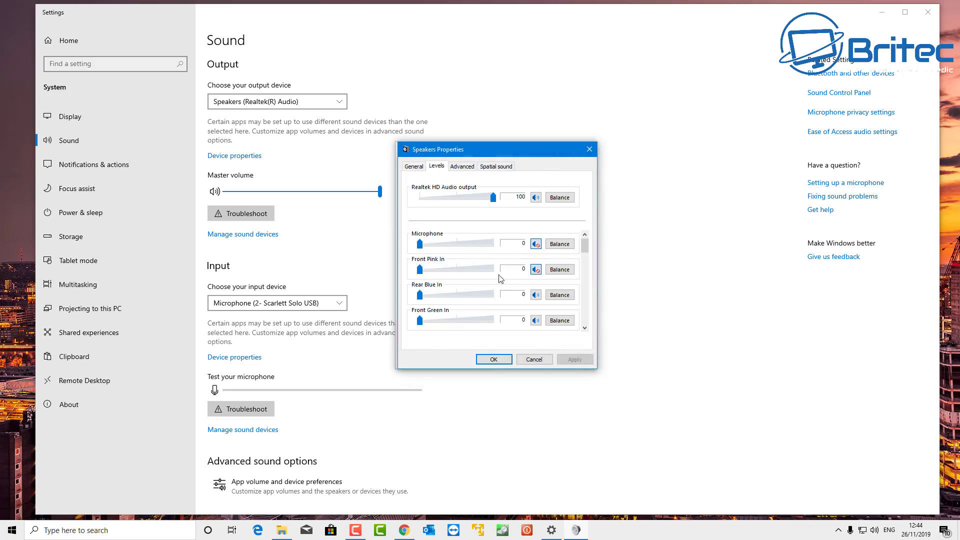
- Mute the speakers' Microphone input and lower the Subwoofer level to 98
click(538, 246)
scroll(469, 263, down, 5)
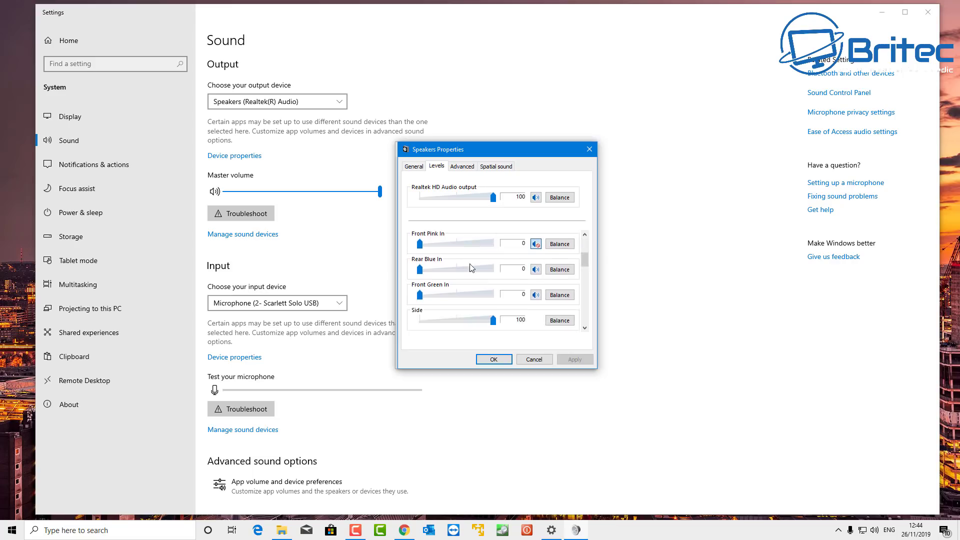
click(458, 302)
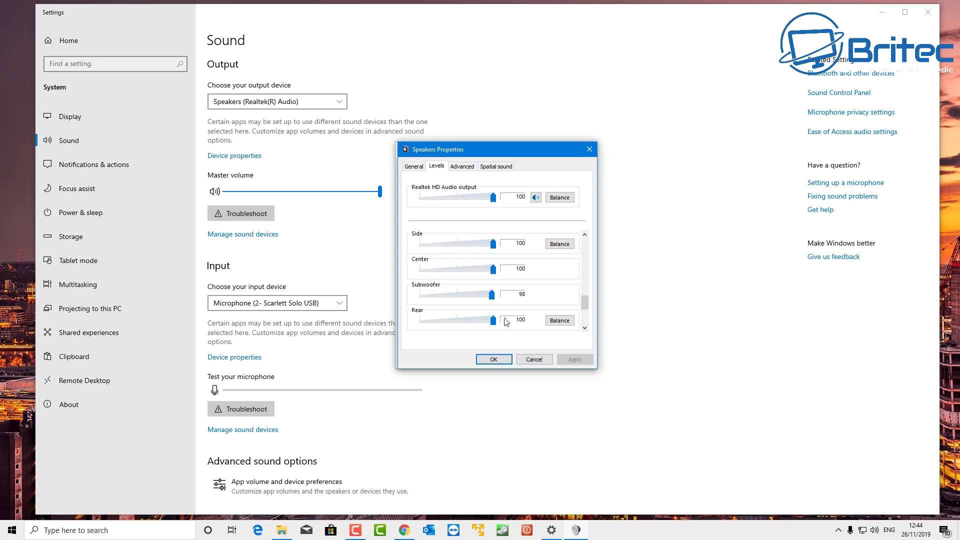
click(467, 170)
- Play a test sound at the unchanged 24 bit, 48000 Hz format, then close Speakers Properties
click(505, 214)
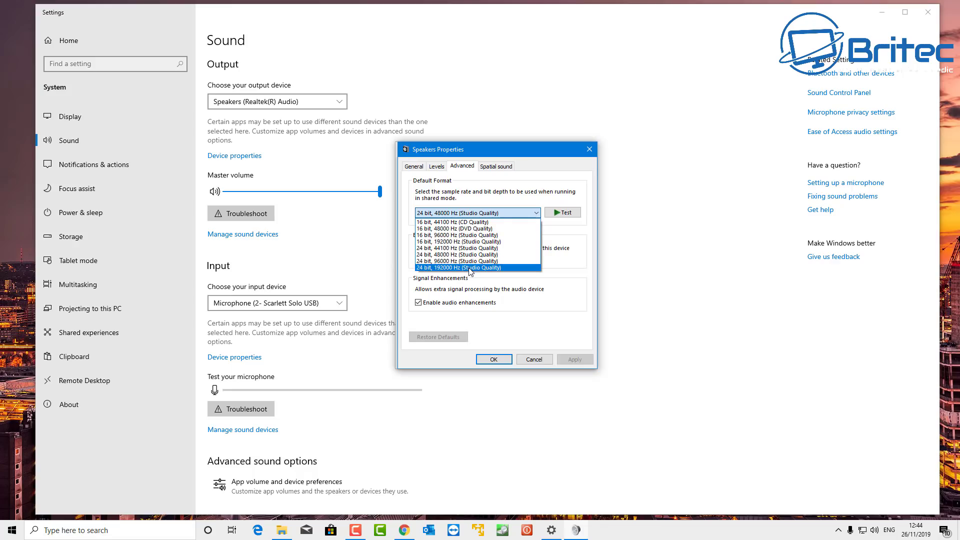
click(566, 227)
click(562, 213)
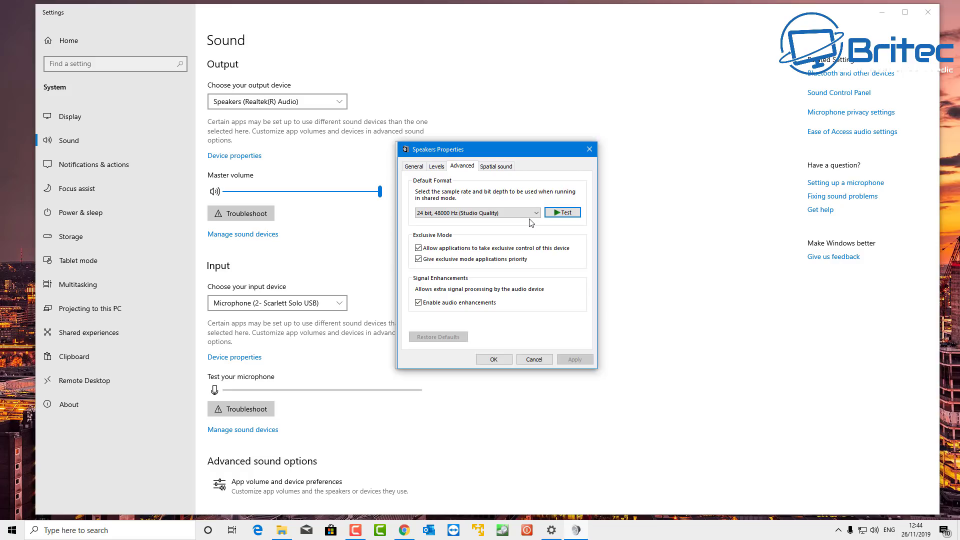
click(589, 150)
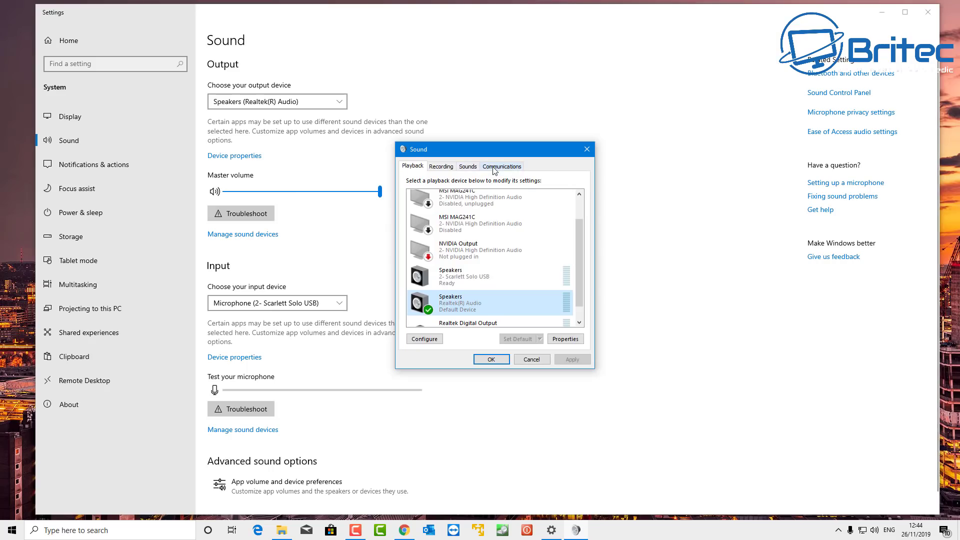
- Look over the Communications and Sounds tabs, then close the Sound dialog and Settings
click(496, 167)
click(459, 169)
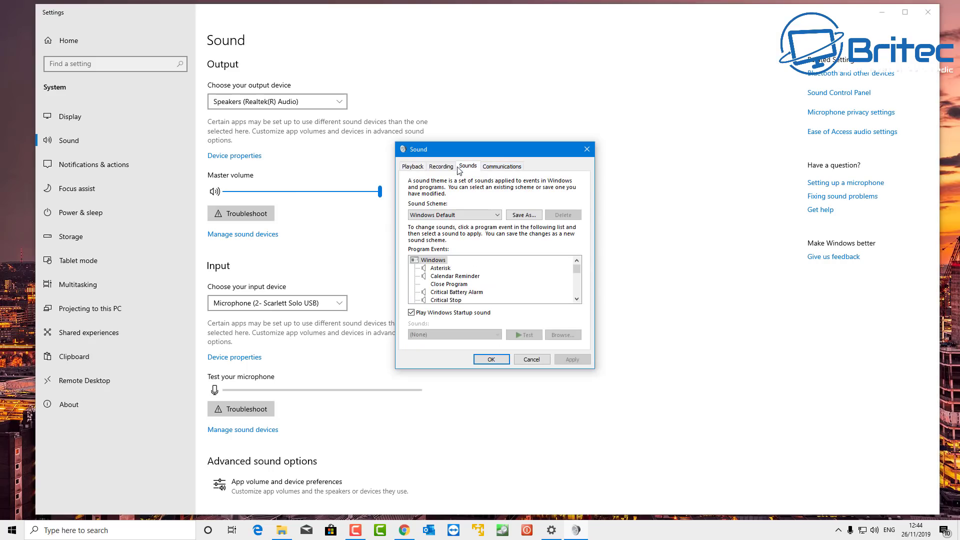
click(585, 149)
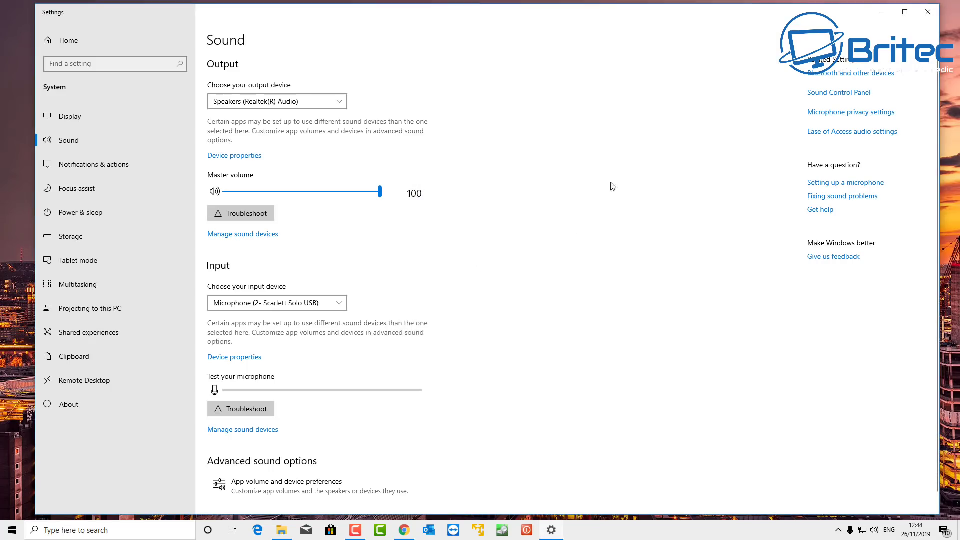
click(929, 11)
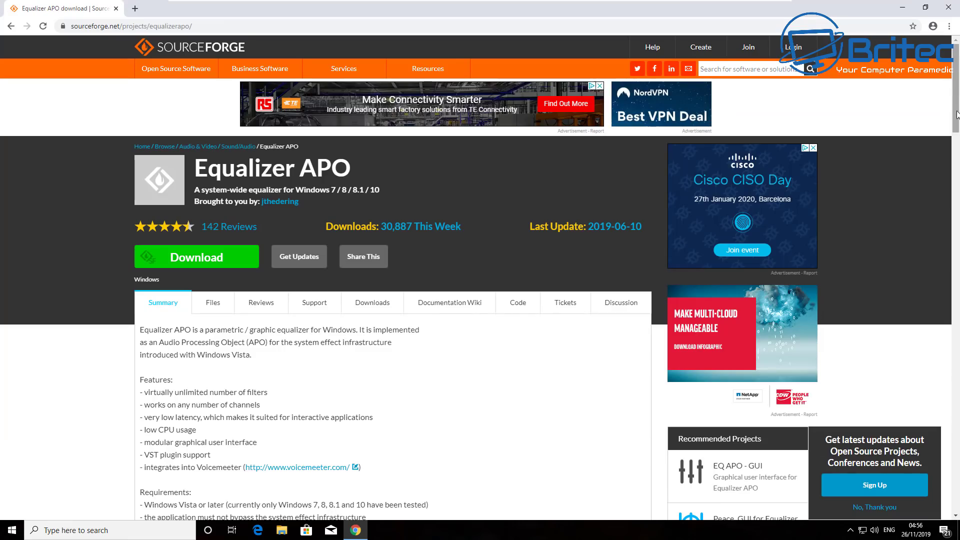
- View the Equalizer APO sample screenshots through to the graphic EQ one, then close Chrome
drag(958, 101, 958, 162)
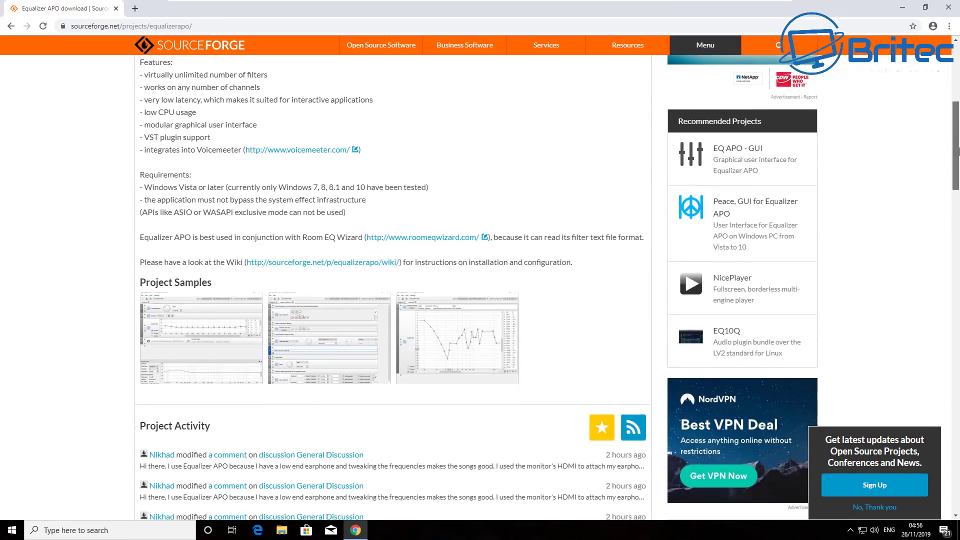
click(186, 342)
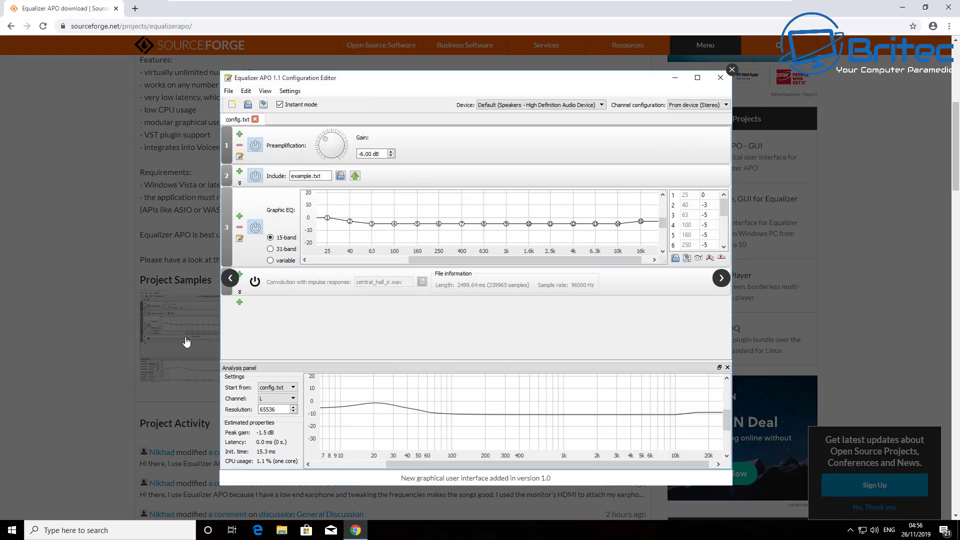
click(729, 283)
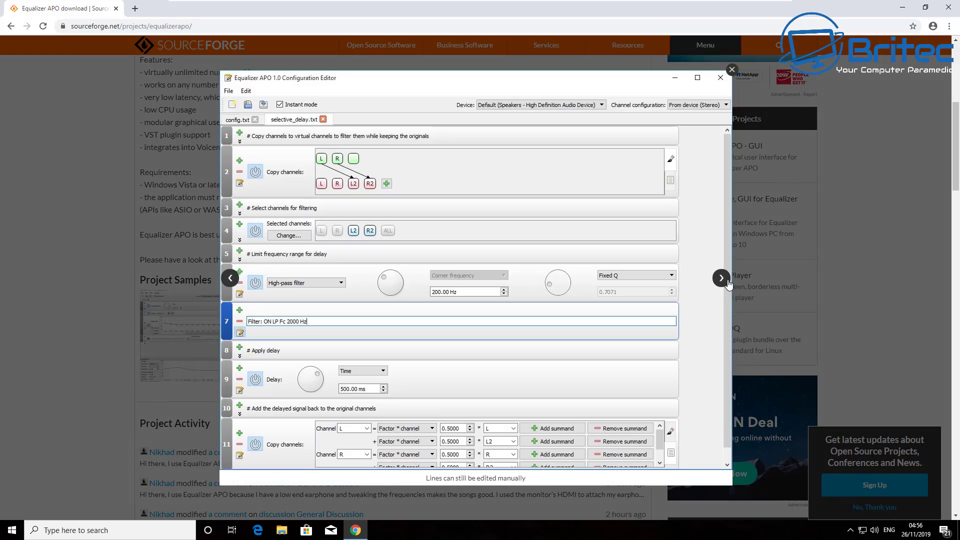
click(728, 283)
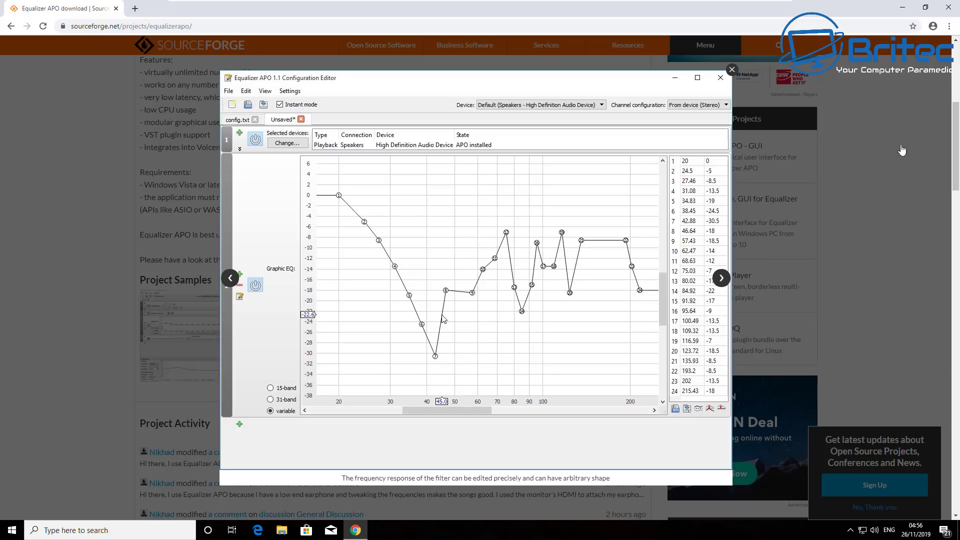
click(949, 13)
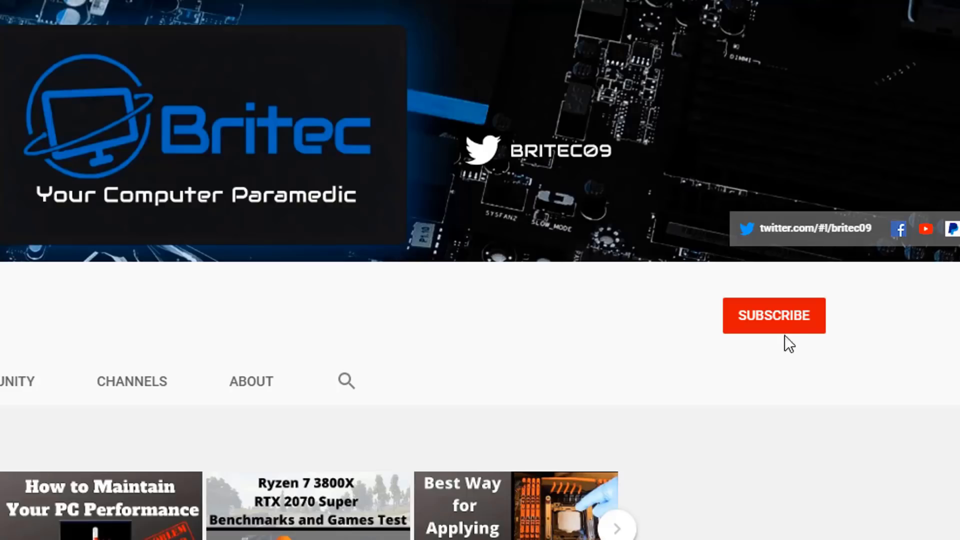
- Subscribe to the PC tutorial channel and set its bell notifications to All
click(786, 338)
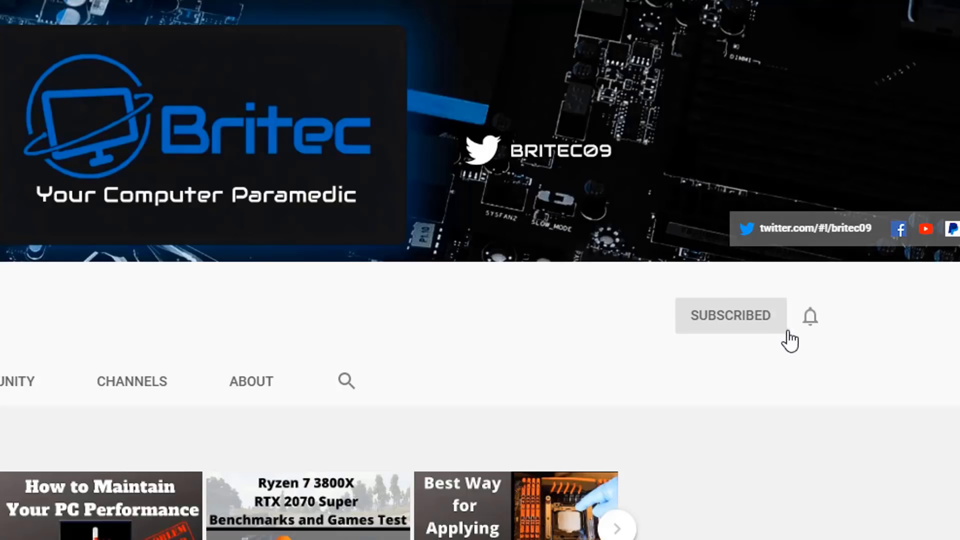
click(811, 320)
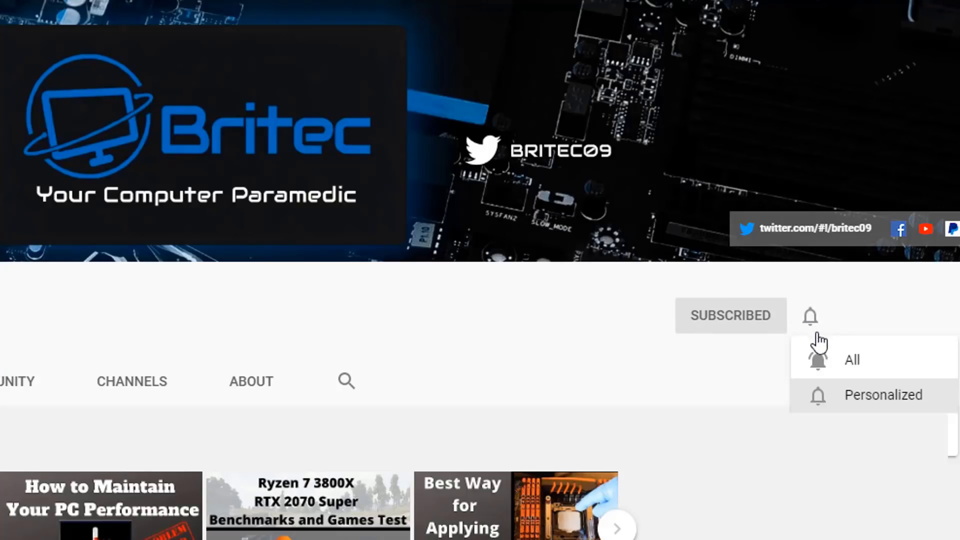
click(835, 366)
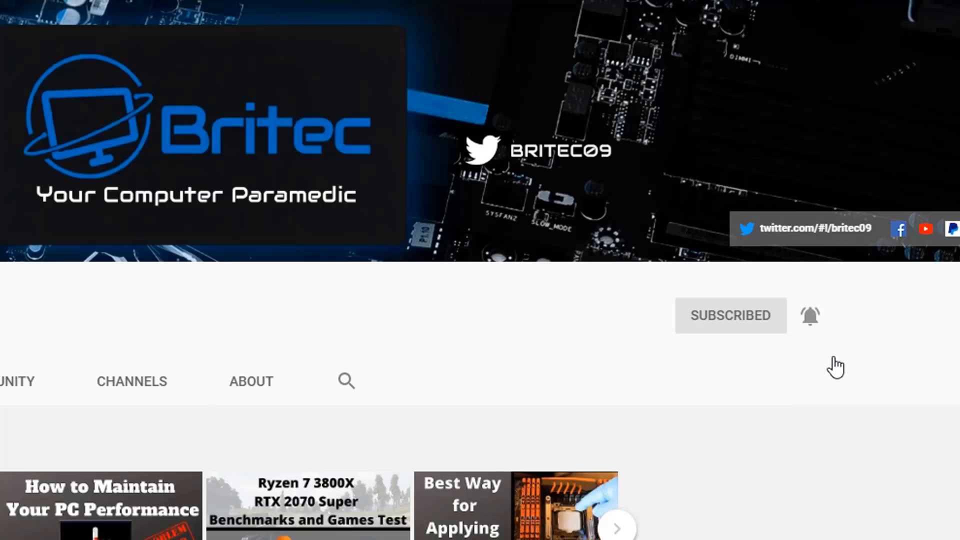